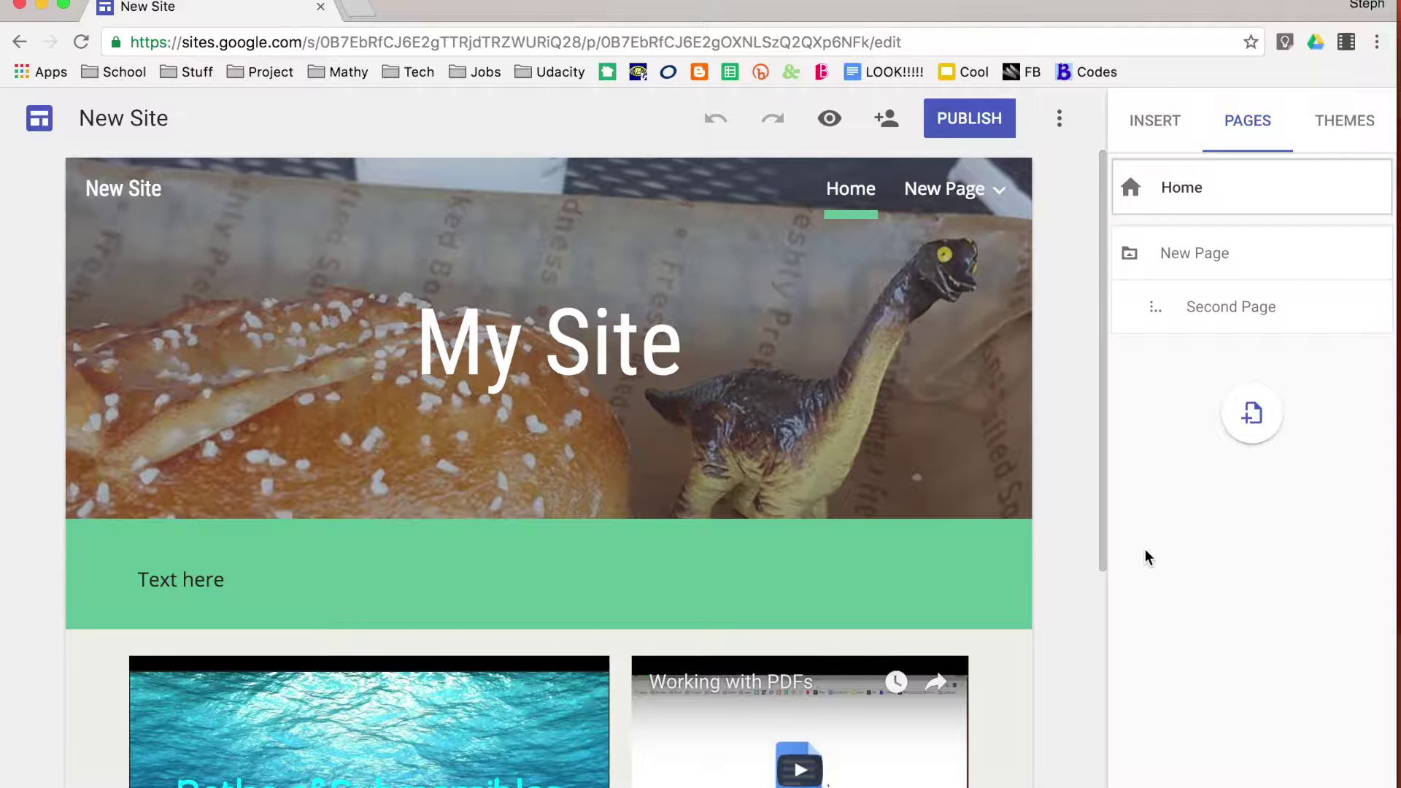
In Add editors, try the public link sharing options, then cancel to keep access restricted
mouse_move(957, 461)
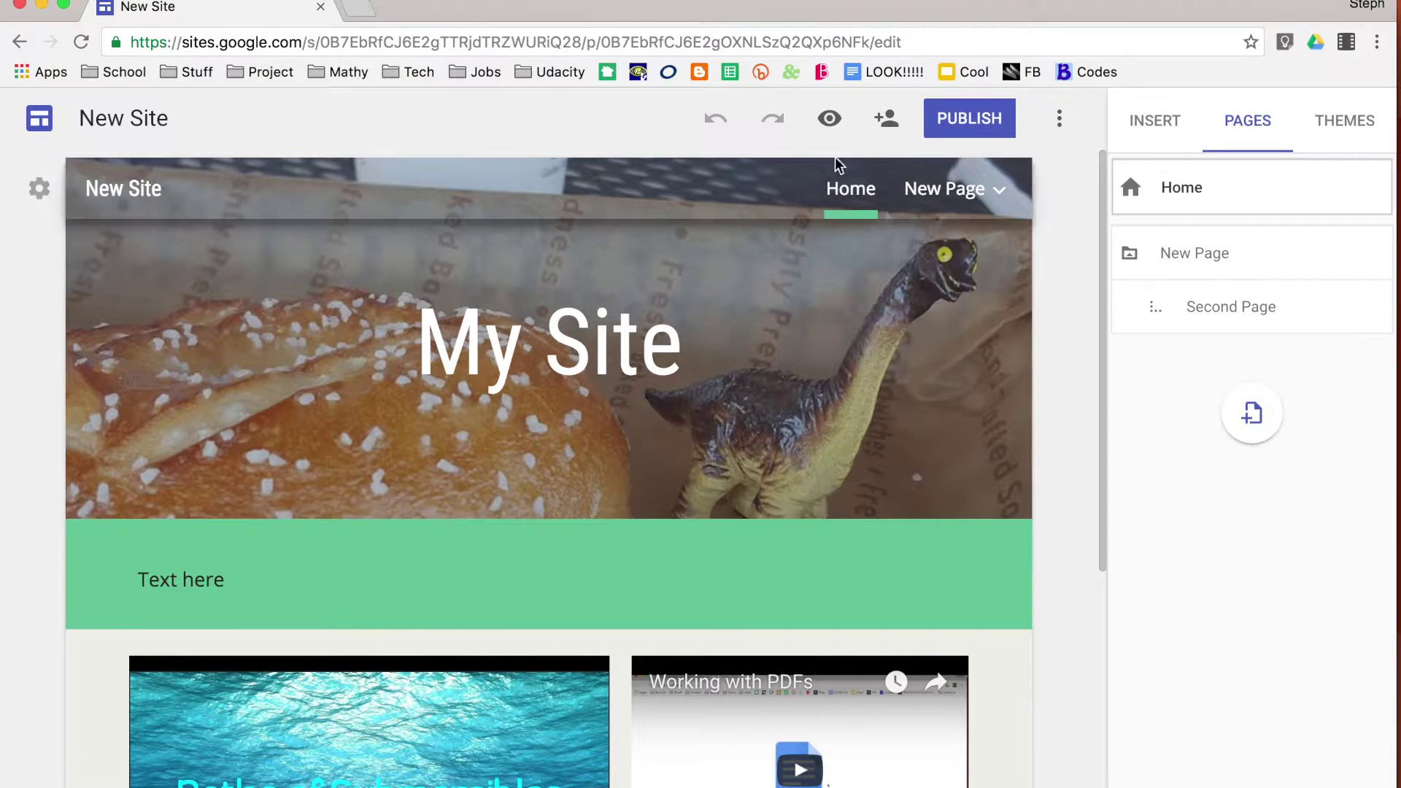
left_click(894, 127)
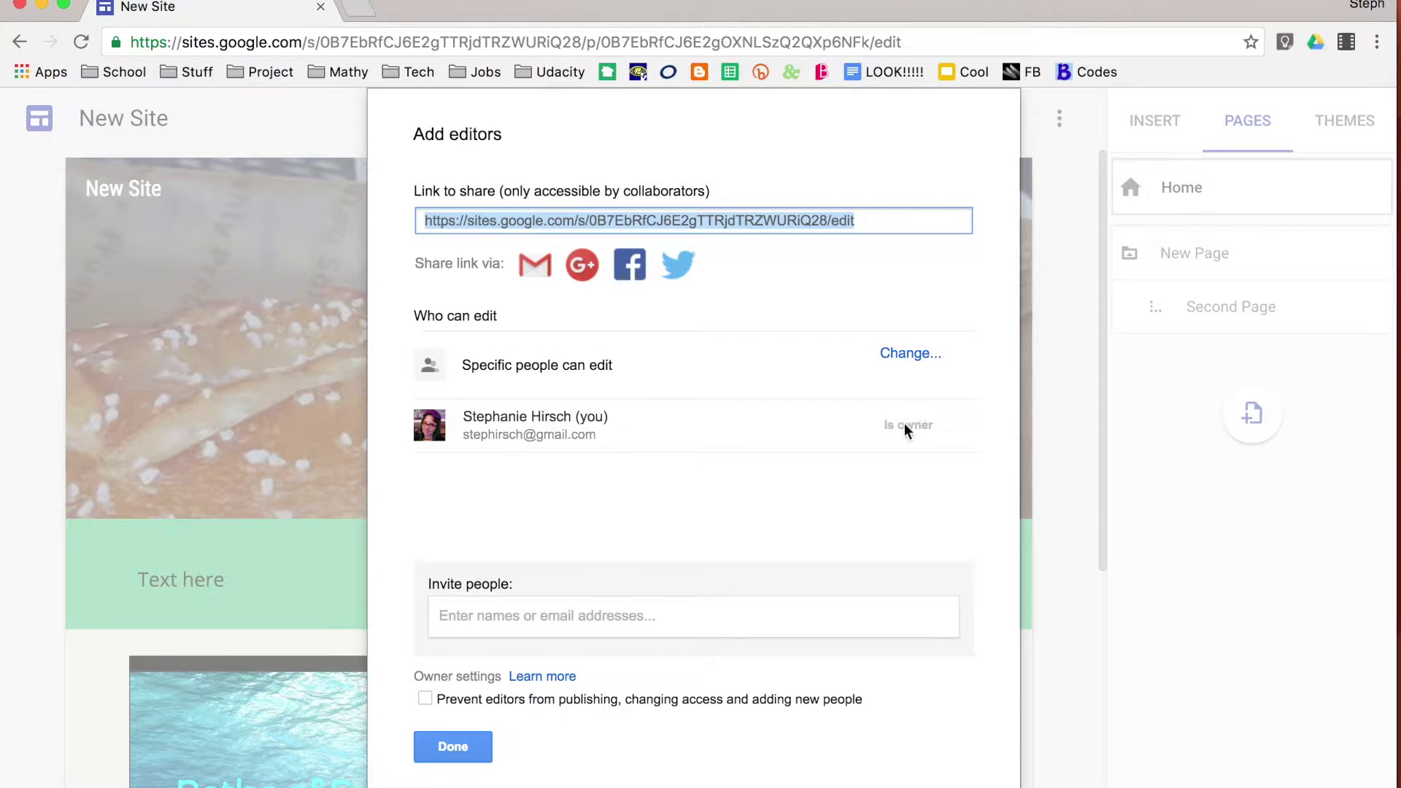
mouse_move(906, 429)
left_click(906, 357)
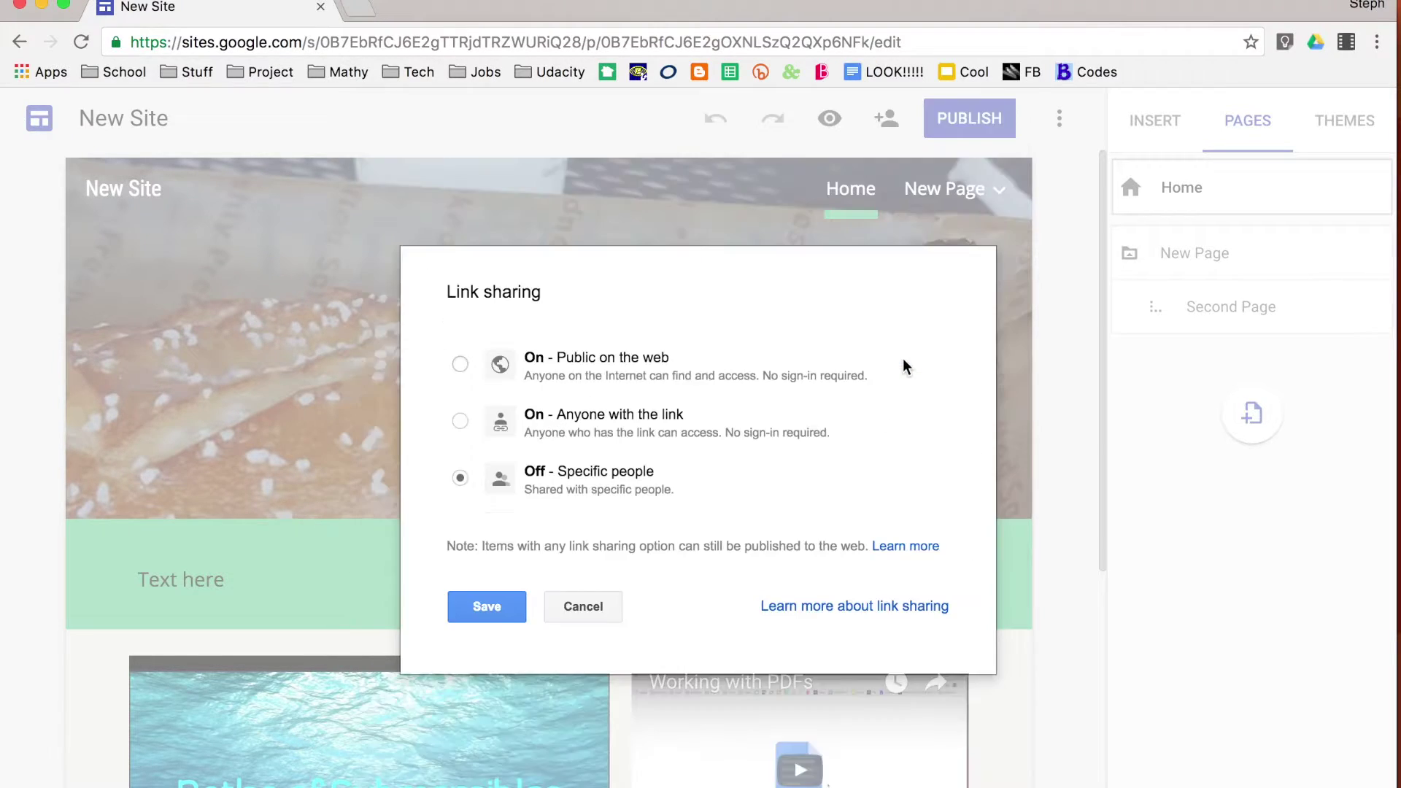
left_click(663, 426)
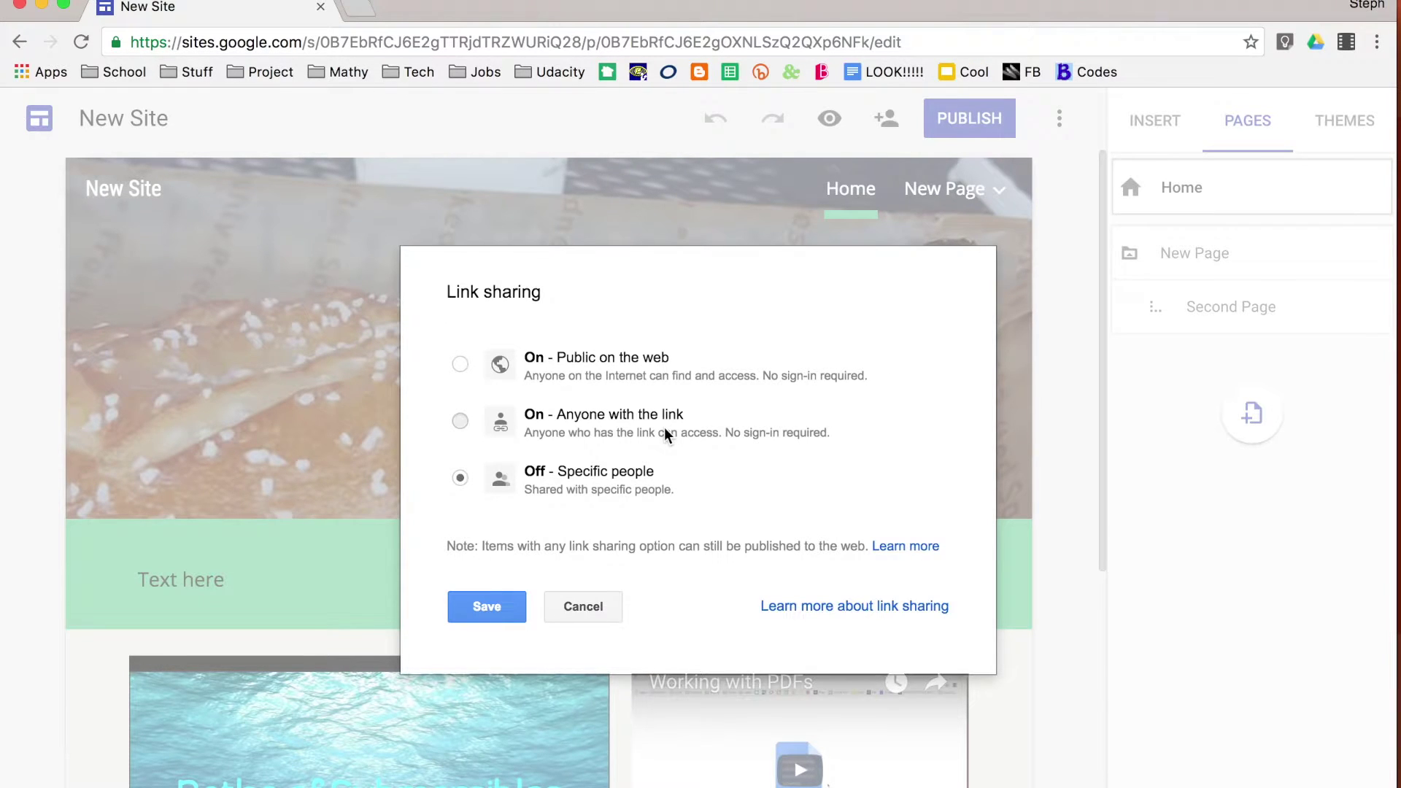
left_click(636, 376)
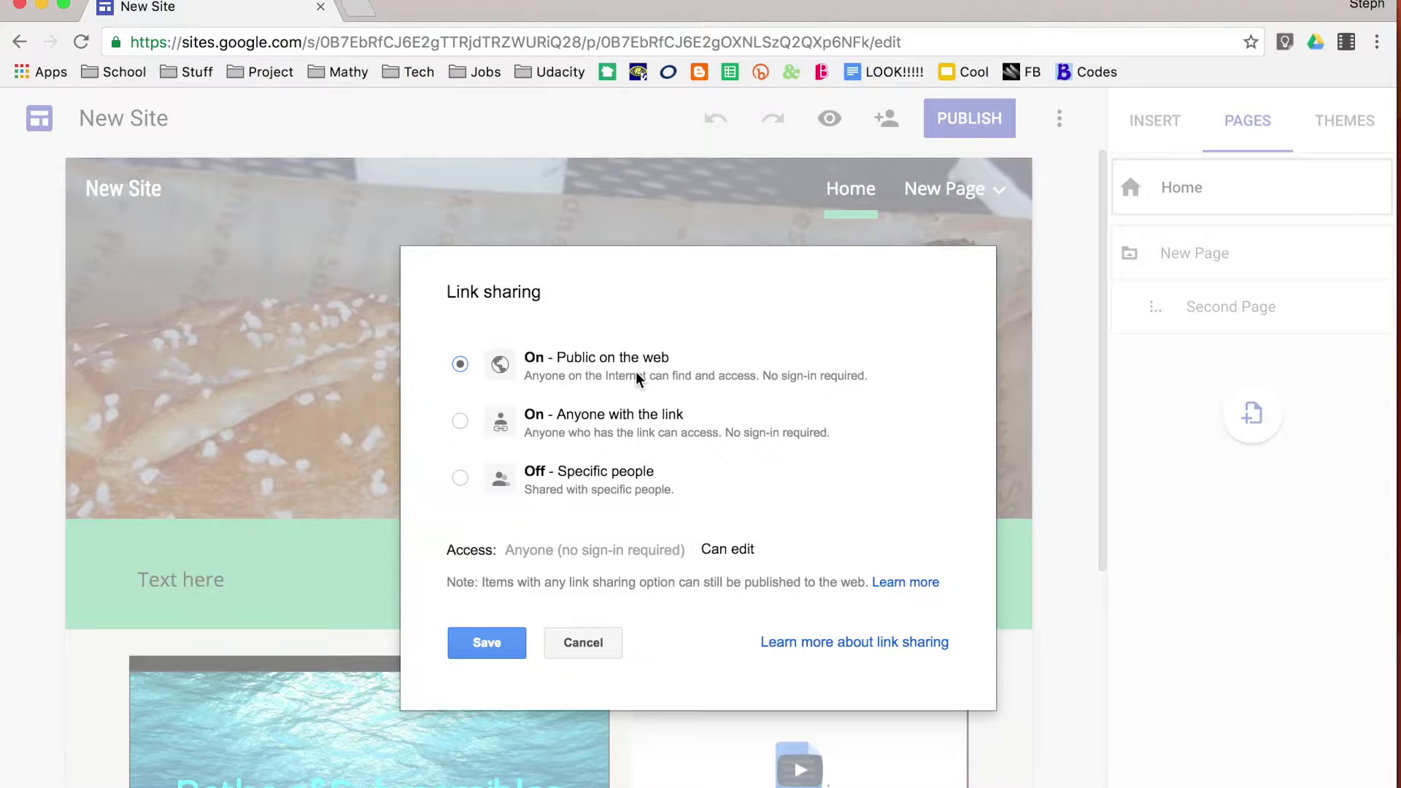
left_click(572, 645)
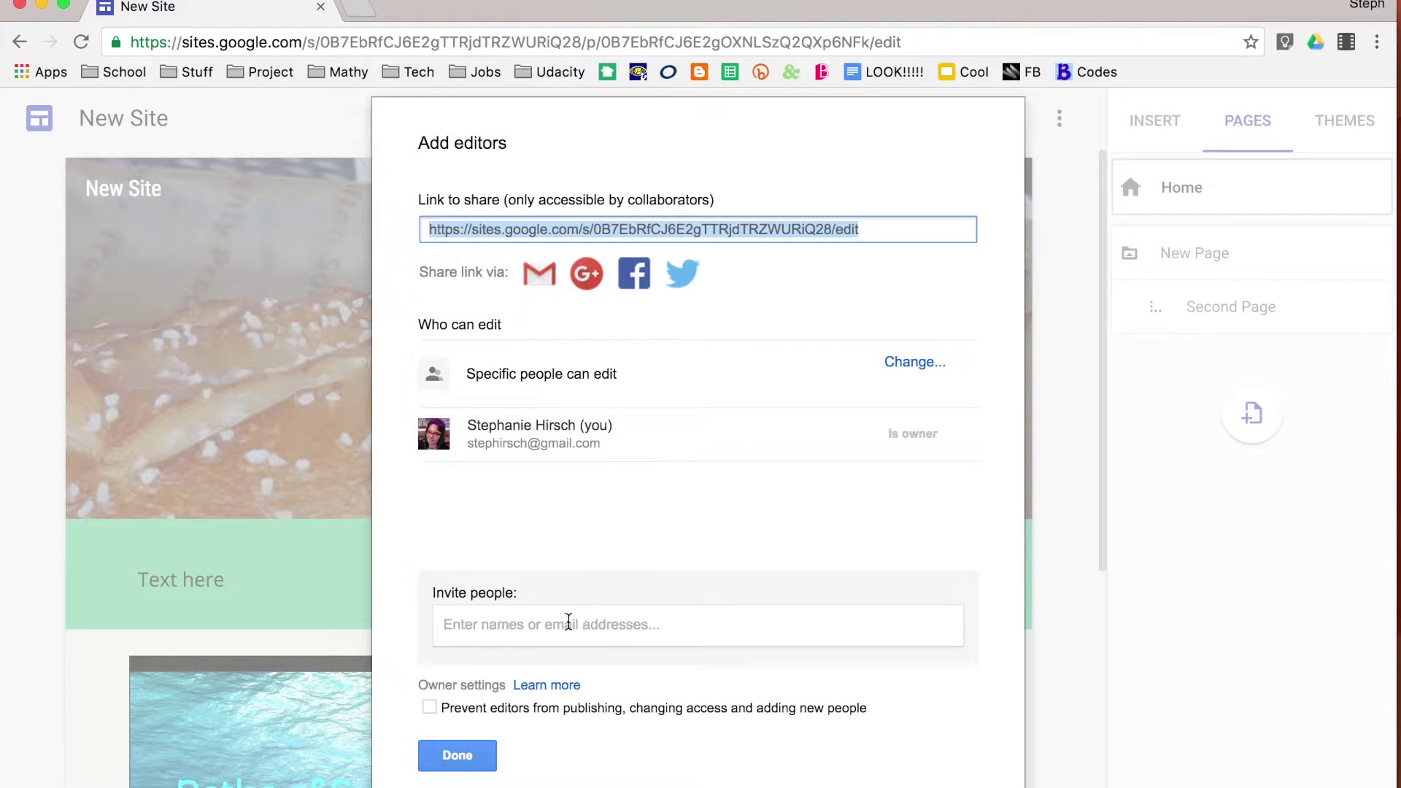
Invite the suggested person as an editor with the notification email turned off
left_click(564, 624)
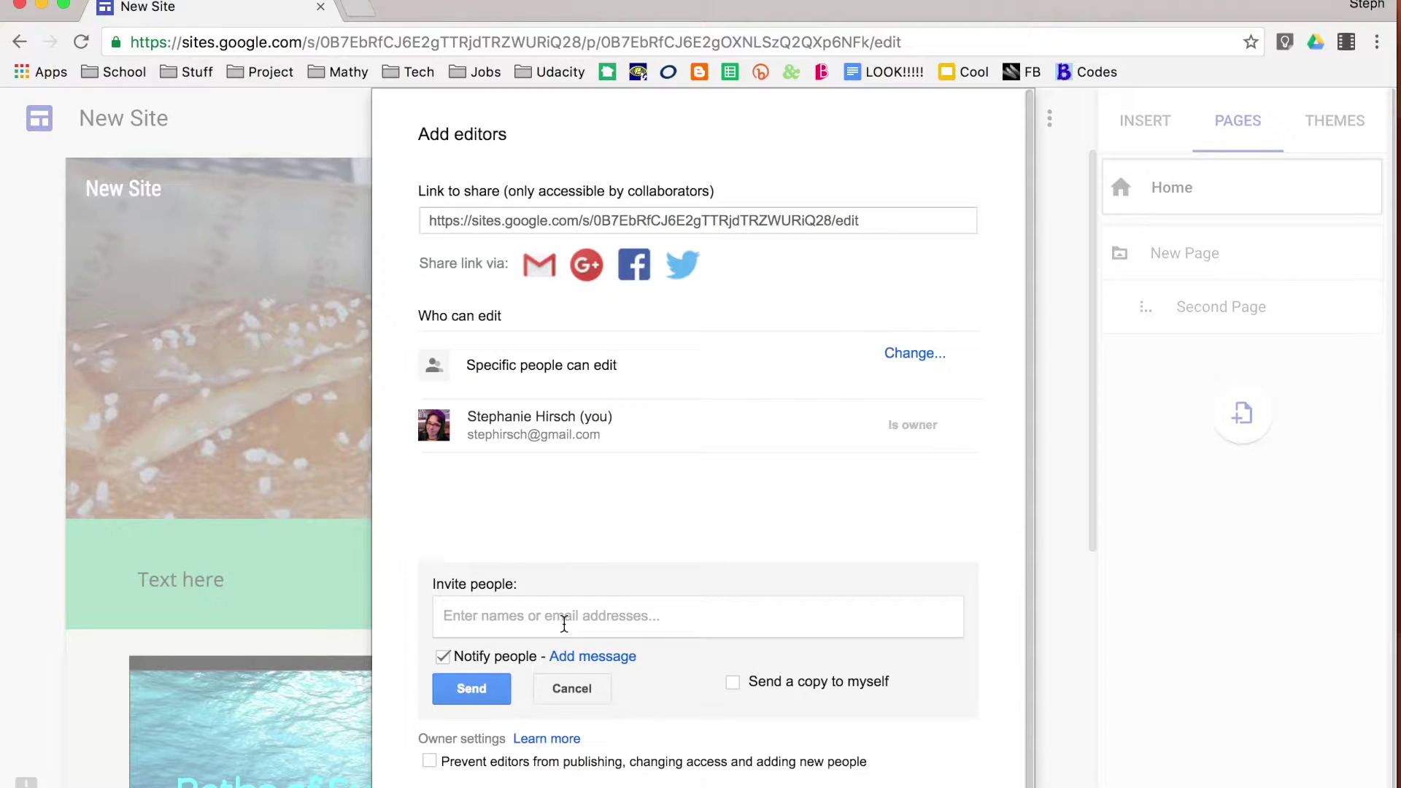
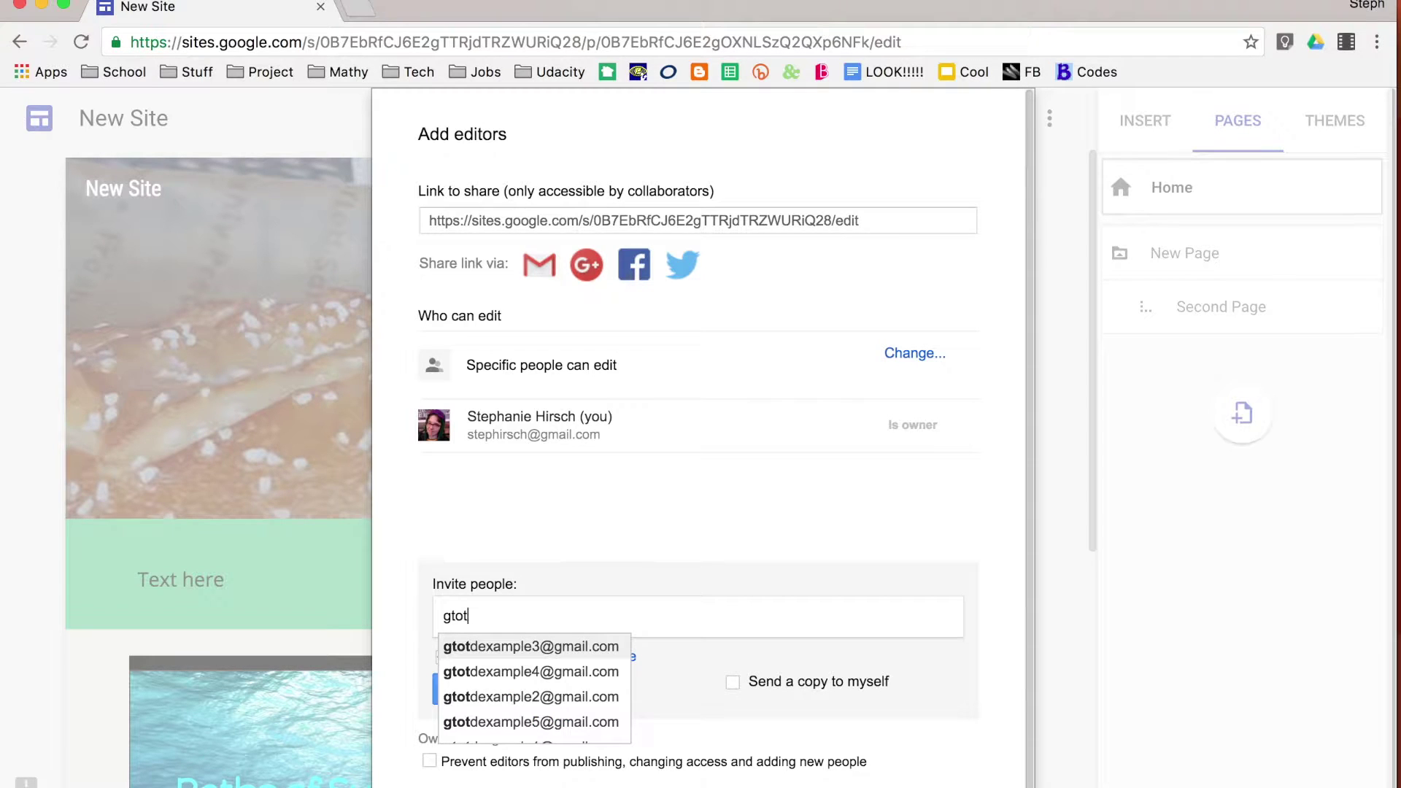
key("Return")
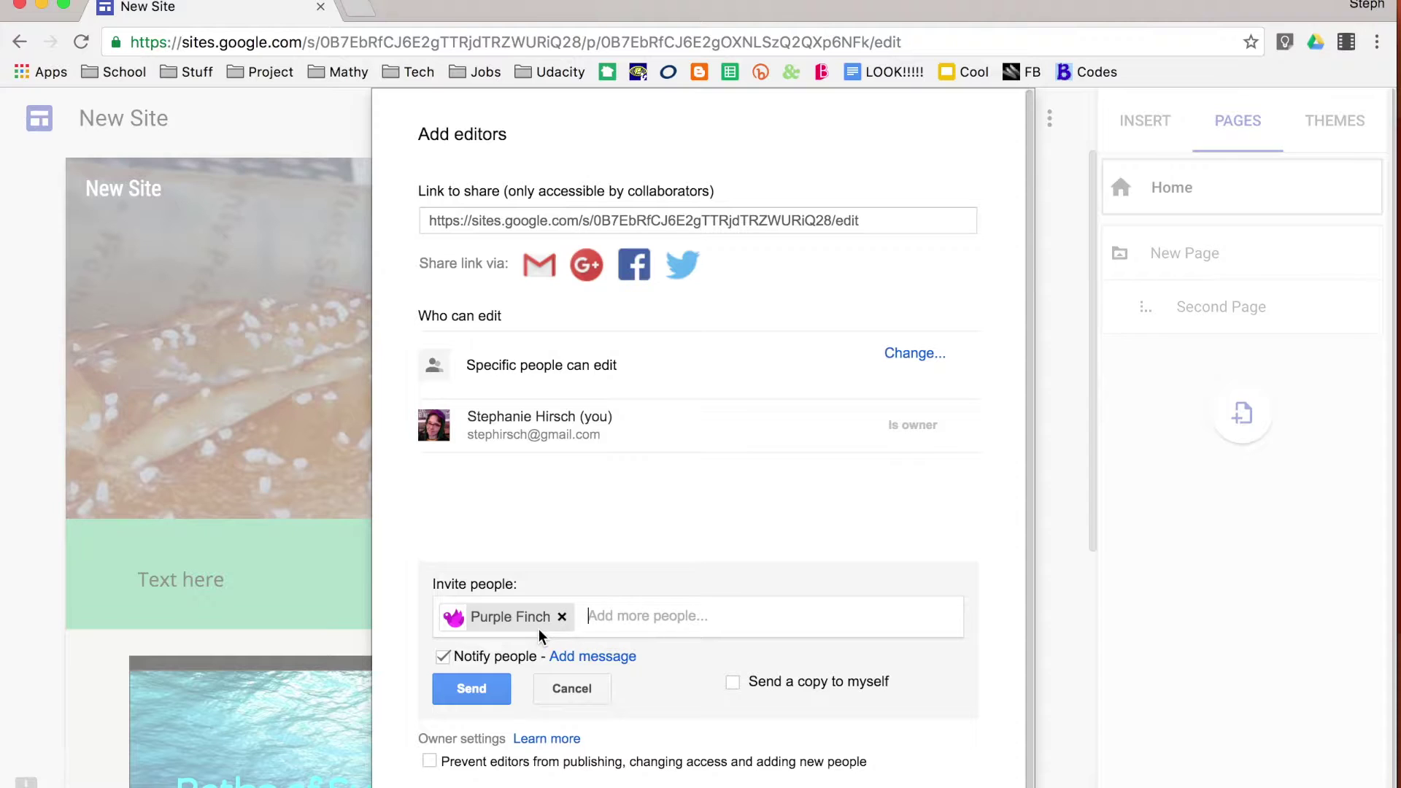
mouse_move(549, 625)
left_click(502, 656)
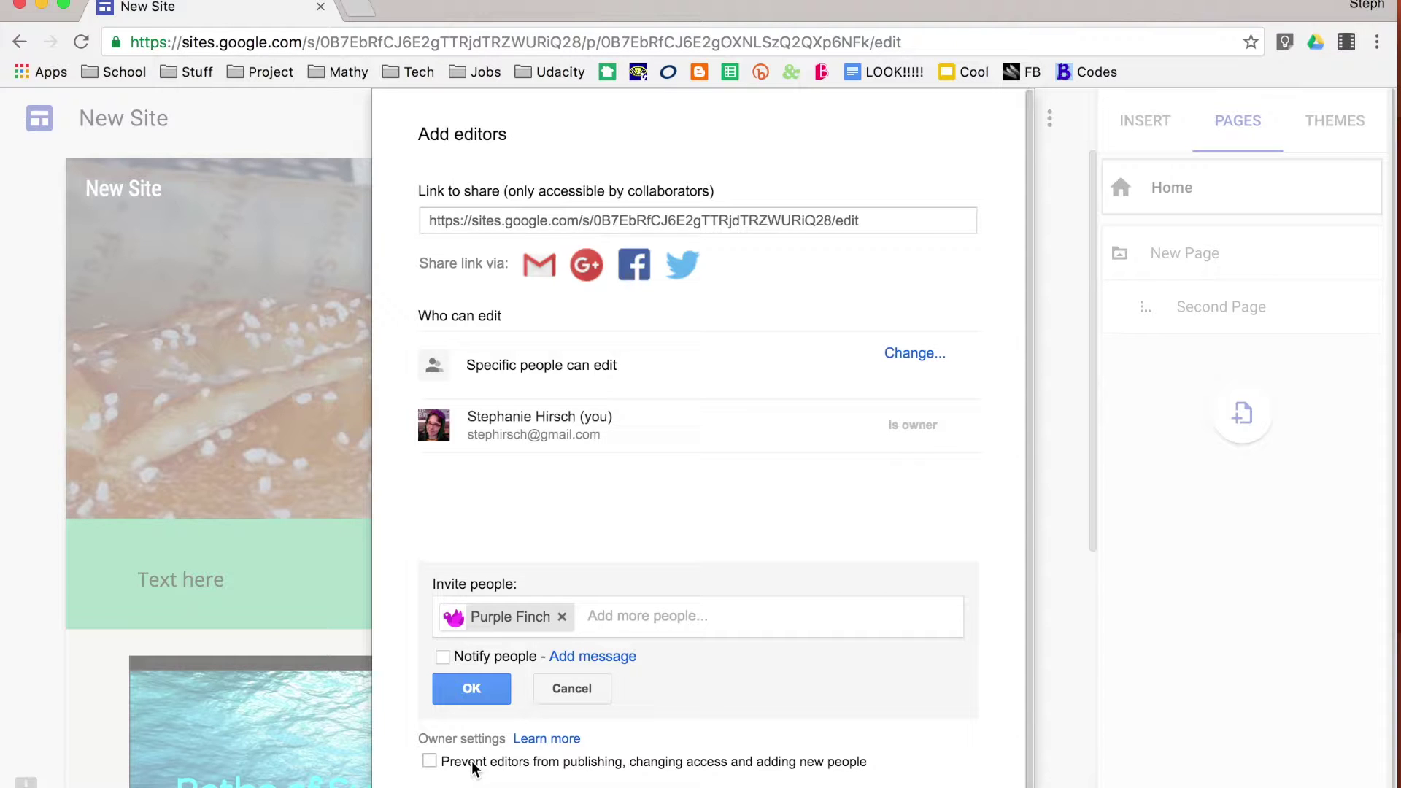
Prevent editors from publishing or changing access, then confirm the new editor and finish sharing
left_click(469, 766)
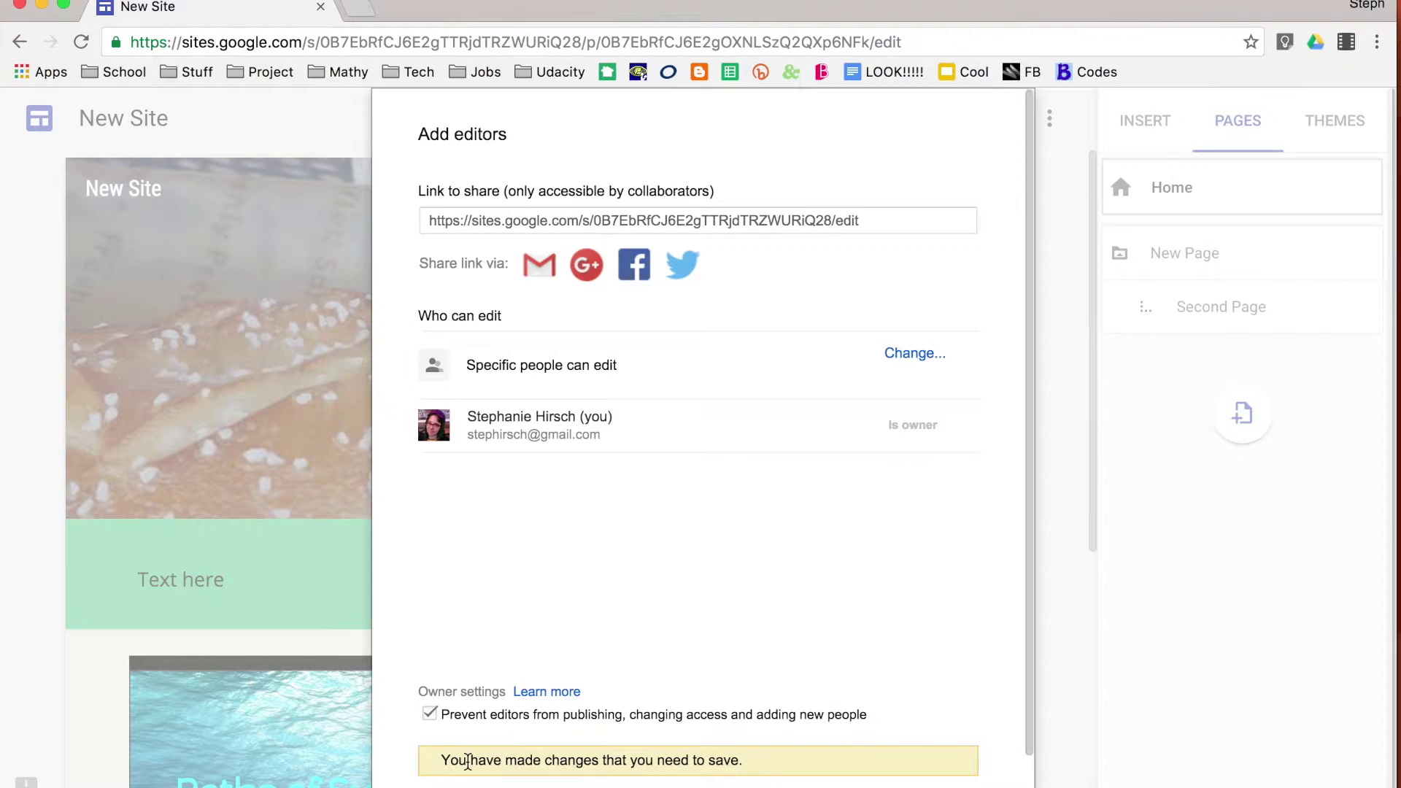
left_click(480, 731)
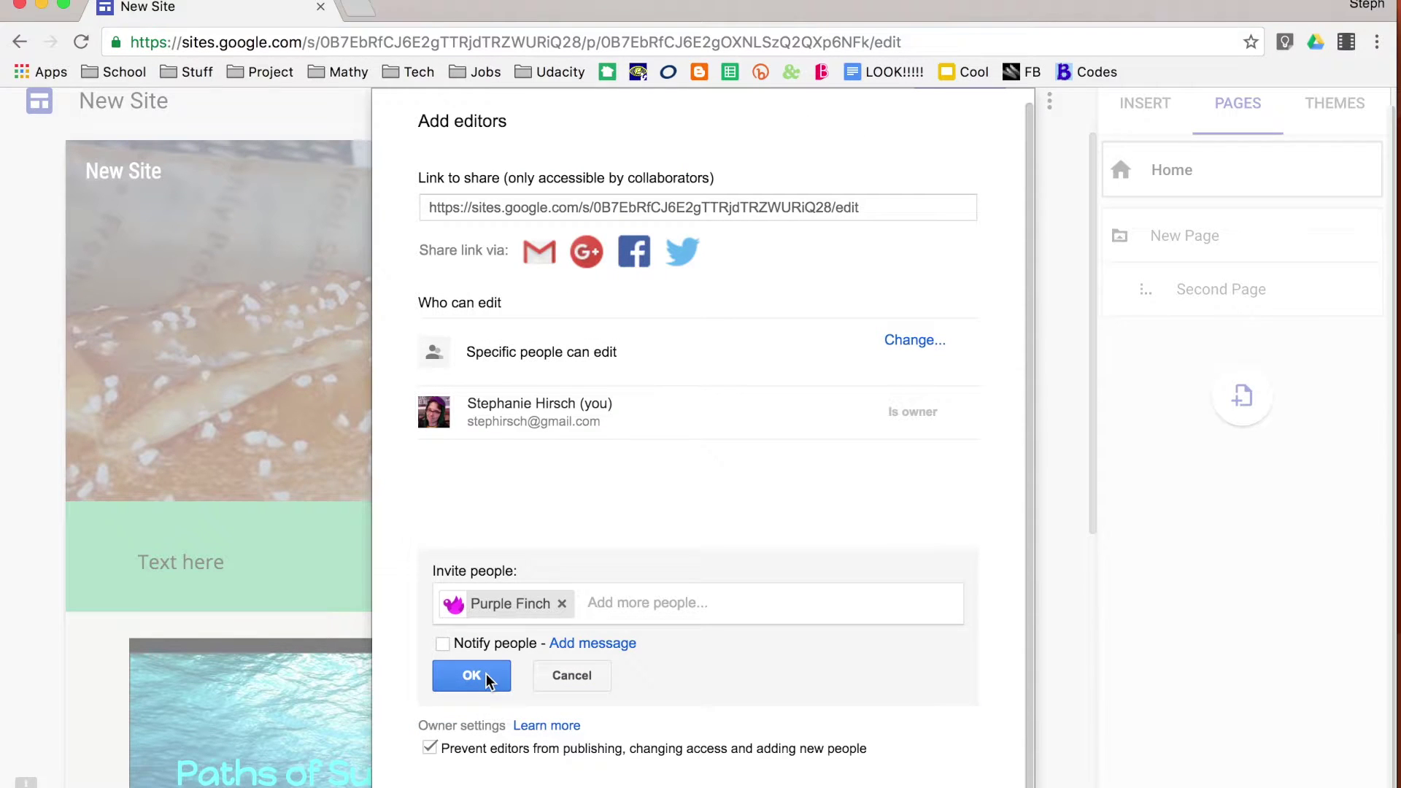
left_click(490, 677)
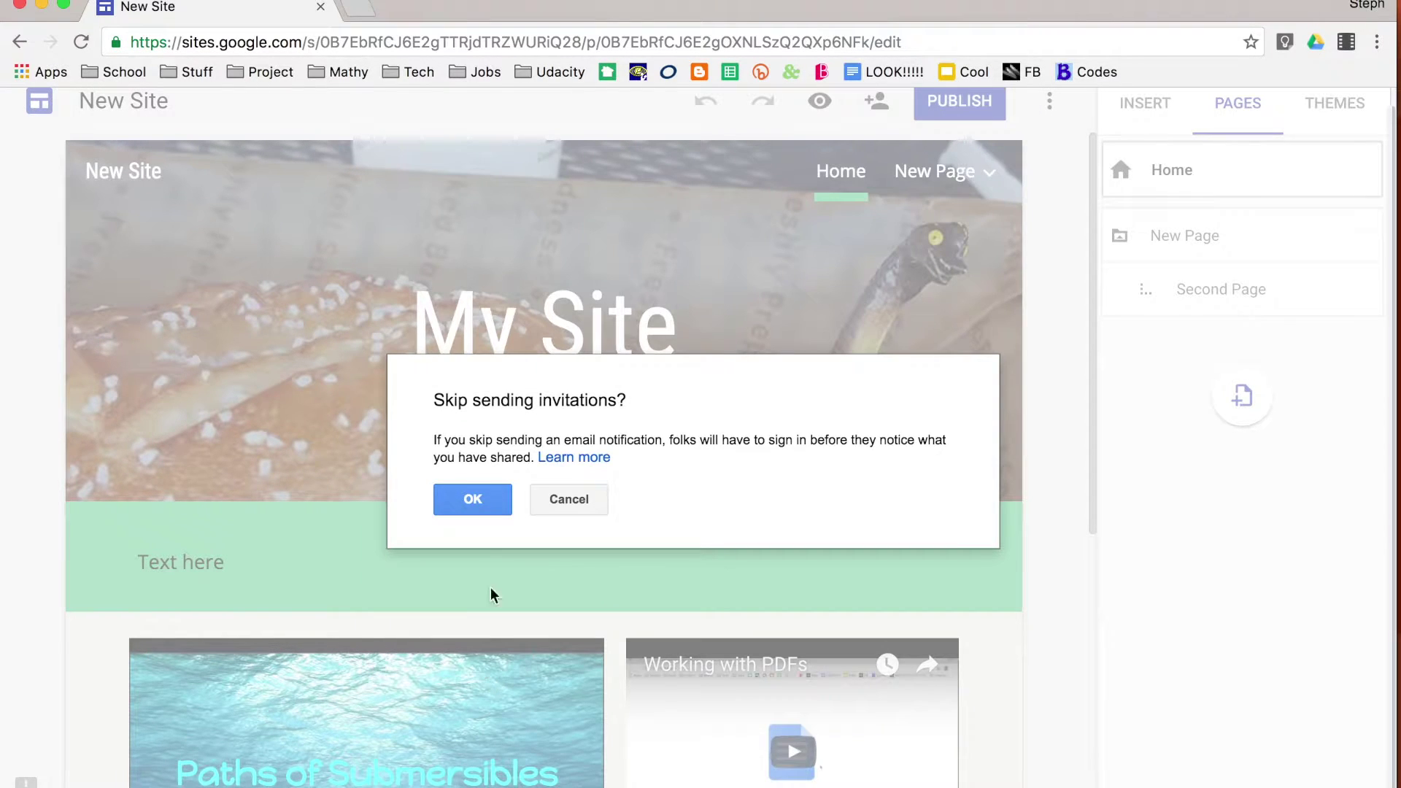
left_click(485, 500)
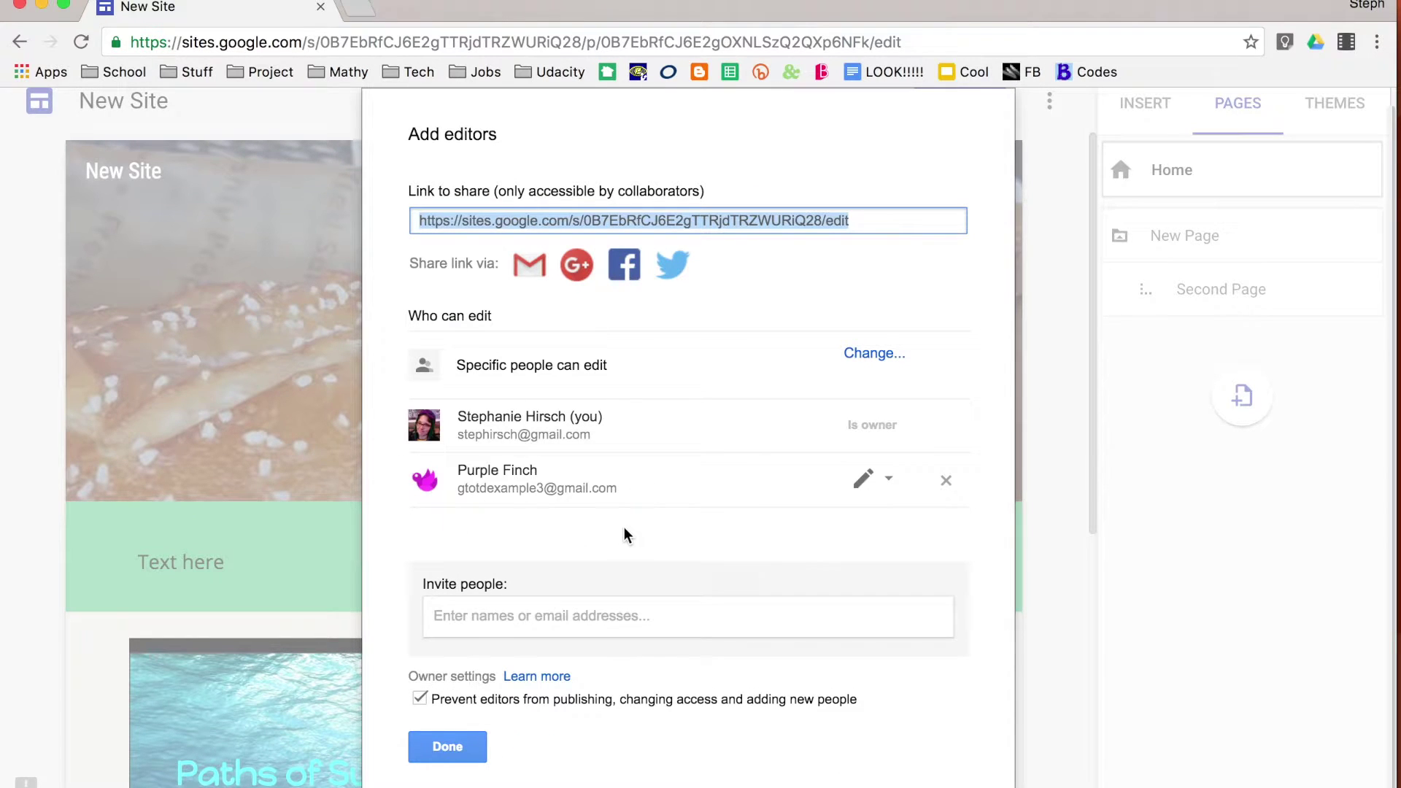
left_click(458, 750)
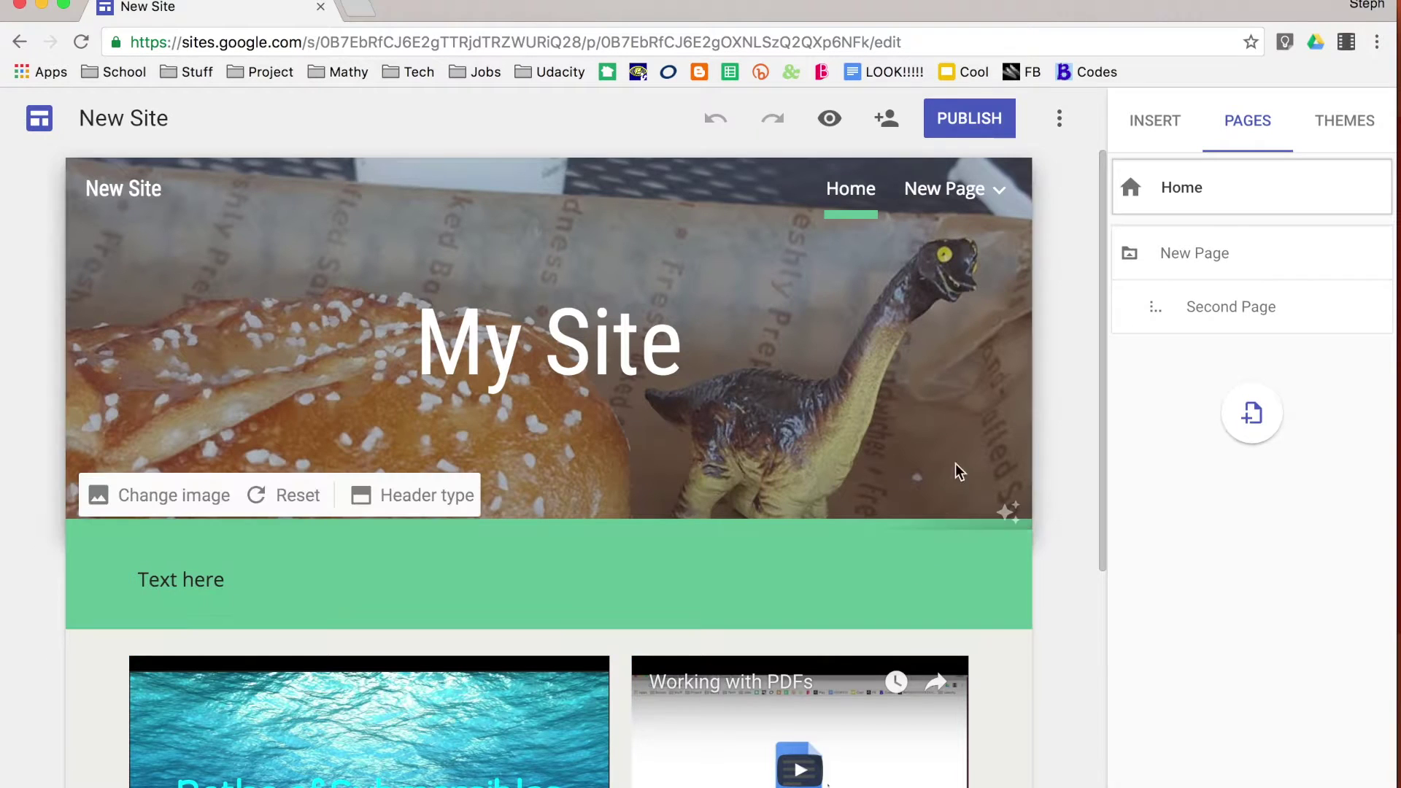
Preview the site as visitors see it and scroll through the home page
scroll(963, 444, "down", 4)
scroll(963, 443, "up", 4)
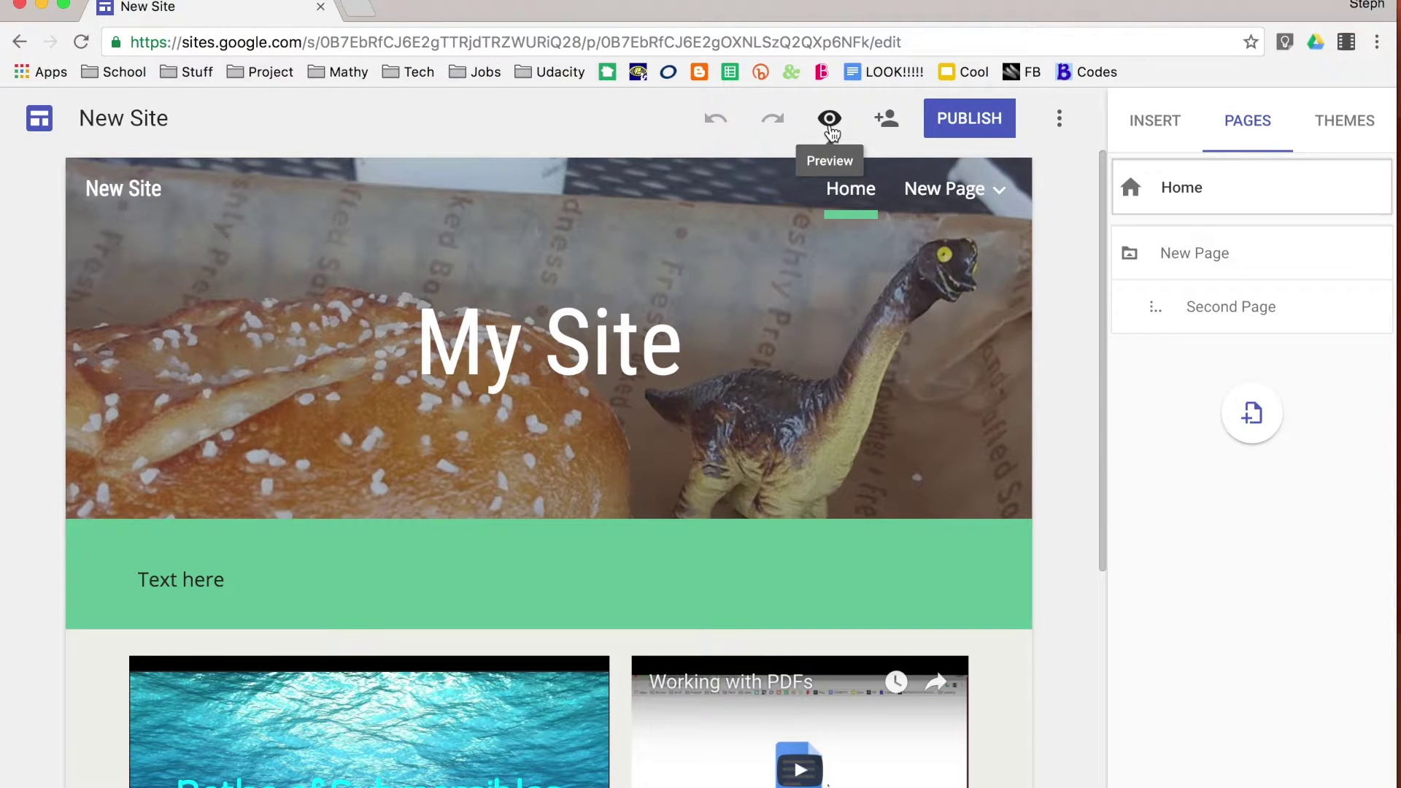
left_click(829, 128)
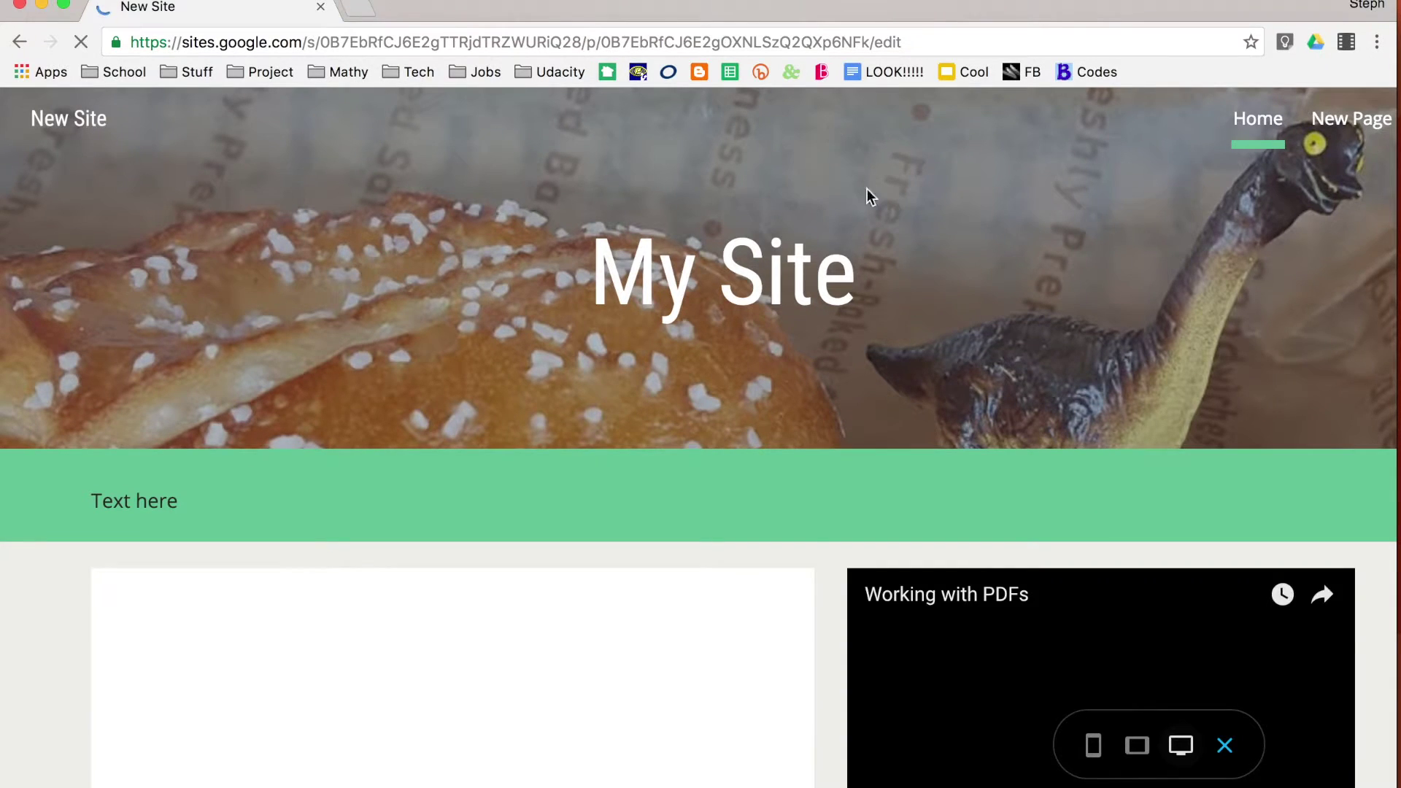
scroll(936, 287, "down", 1)
scroll(936, 286, "down", 1)
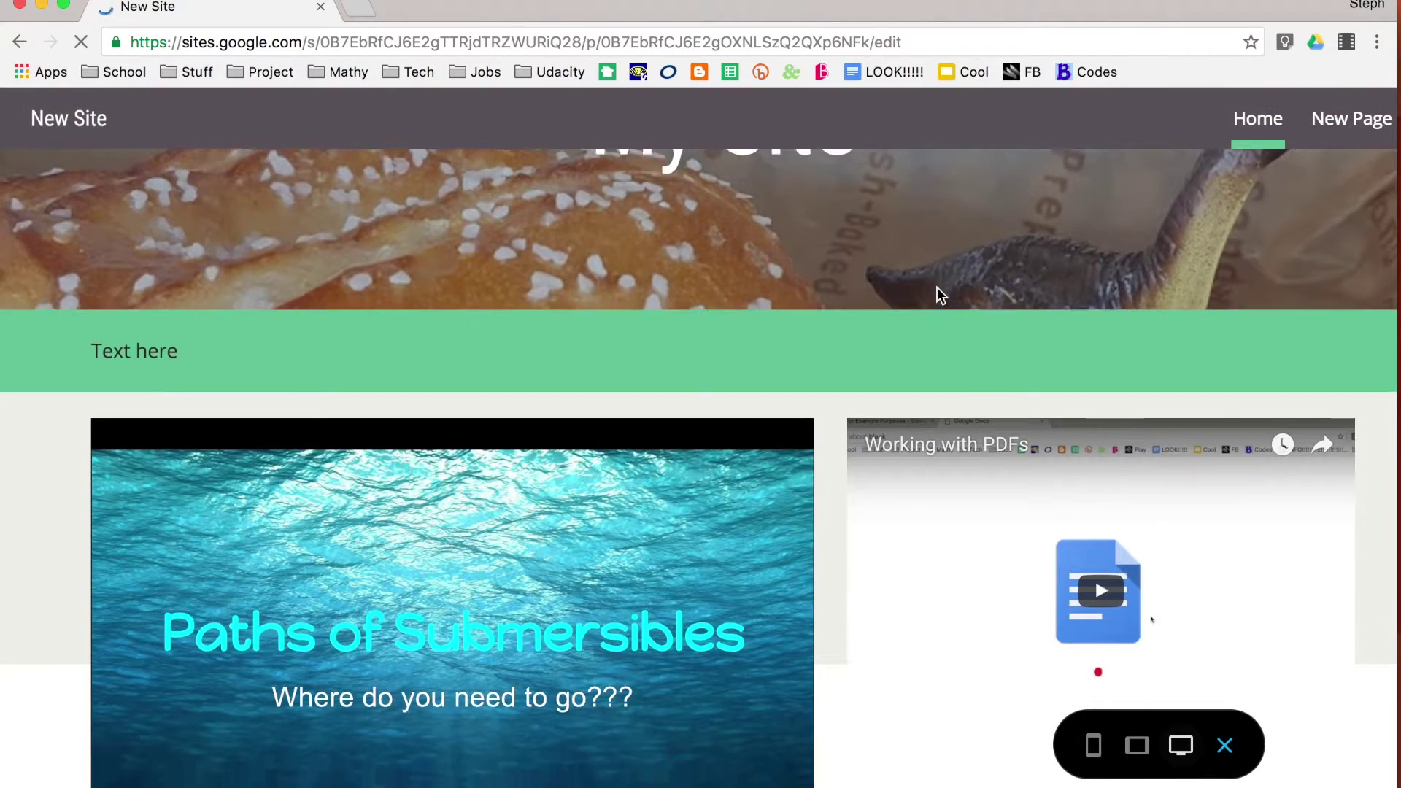
scroll(936, 286, "up", 2)
Open the Second Page from New Page in the preview and view it in phone layout
mouse_move(1330, 139)
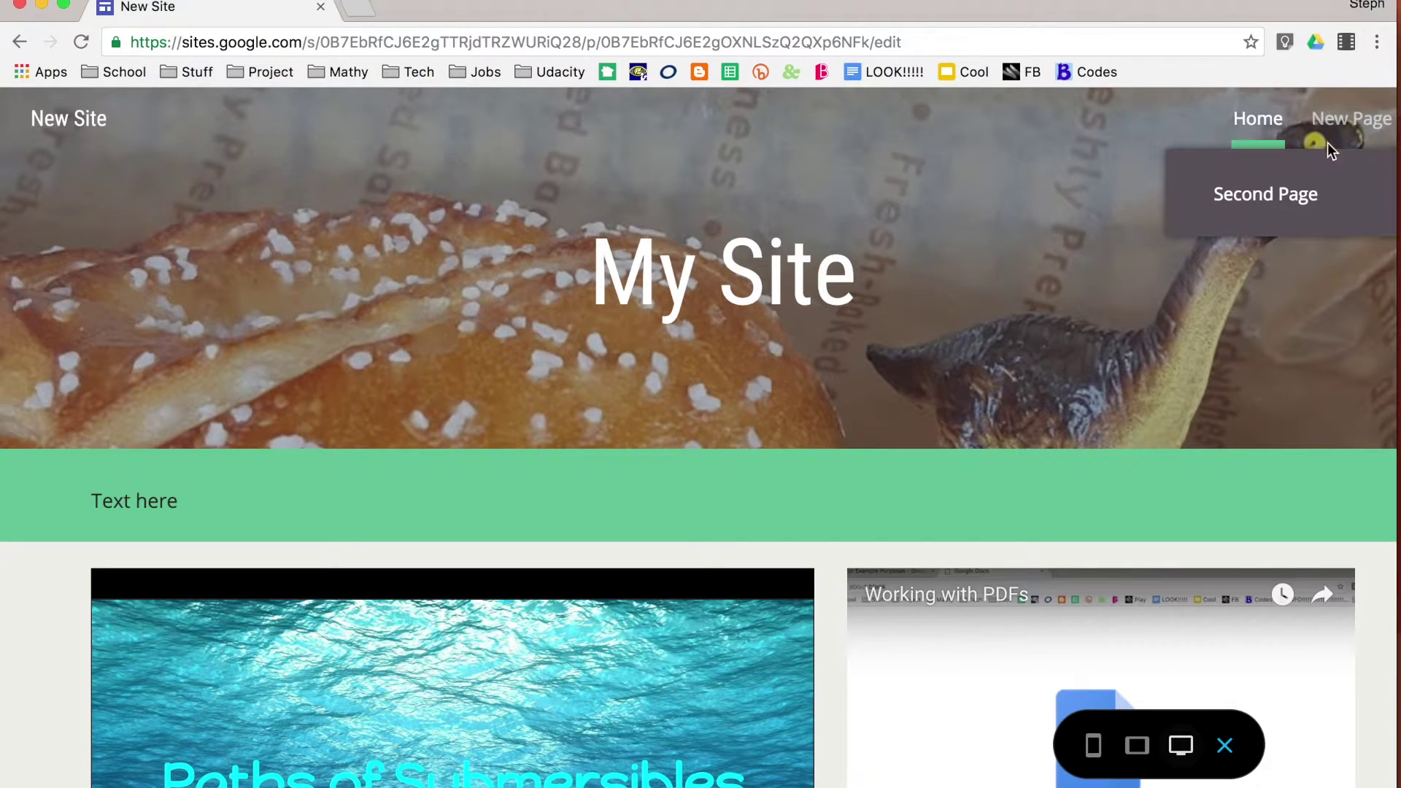
left_click(1281, 209)
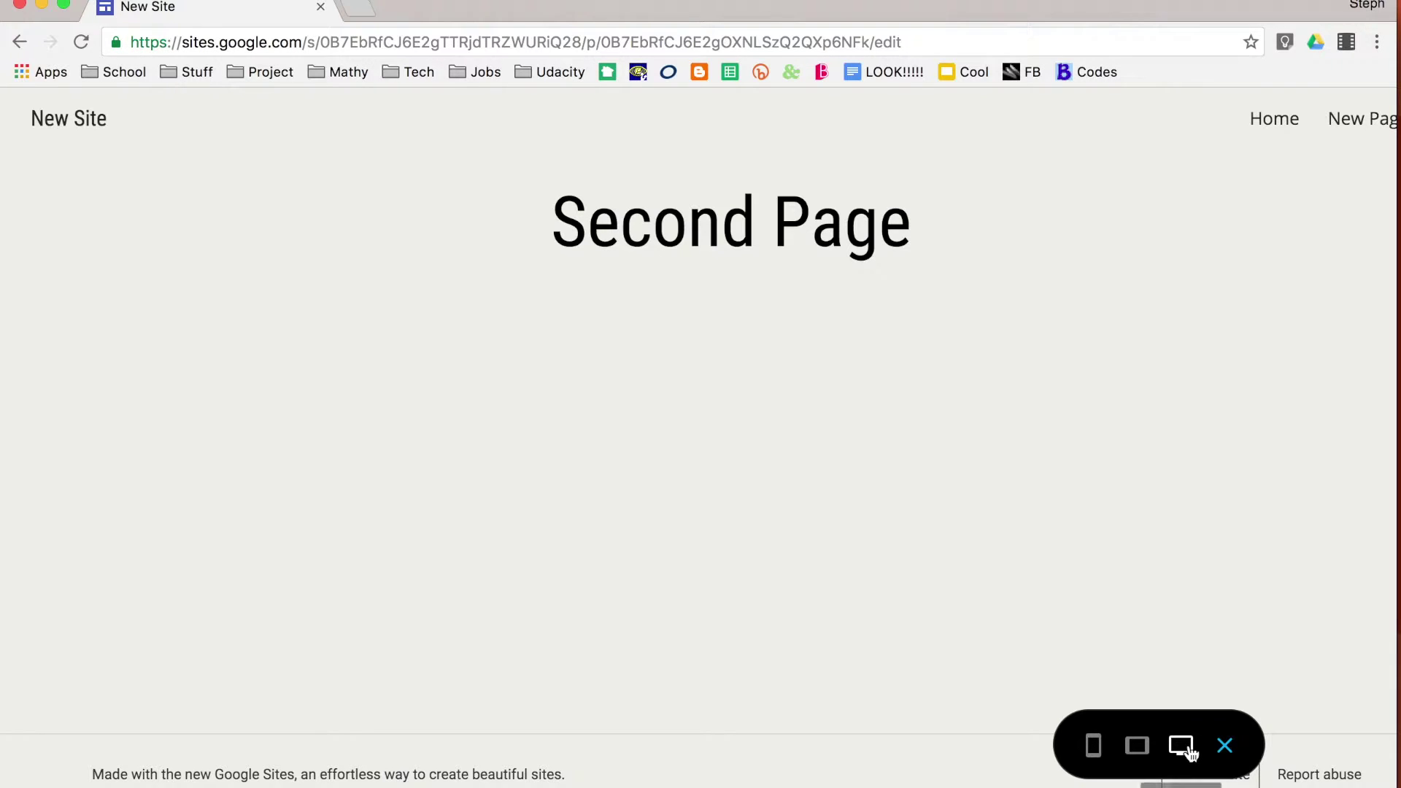
left_click(1098, 753)
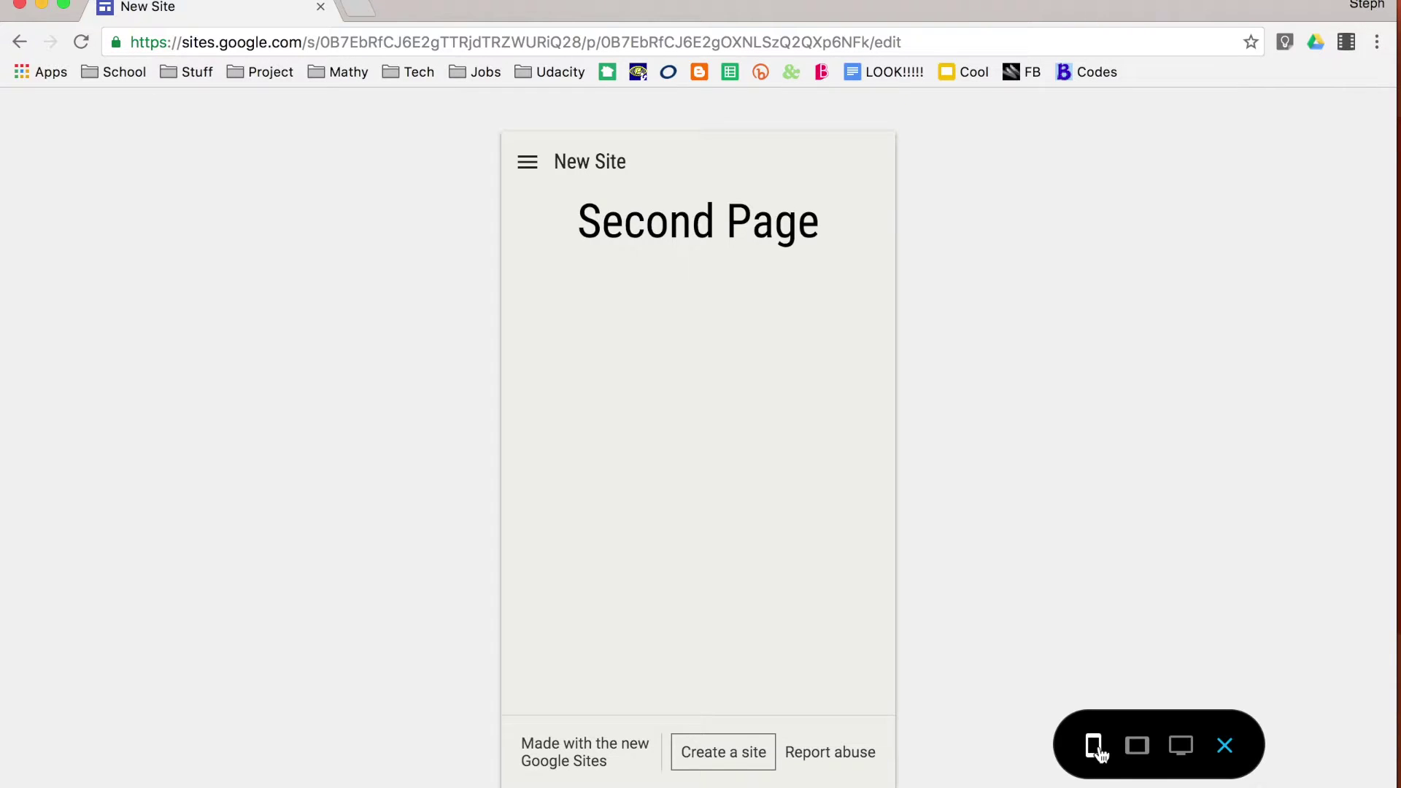
View the Second Page at tablet width, then exit the preview back to the editor
left_click(1136, 750)
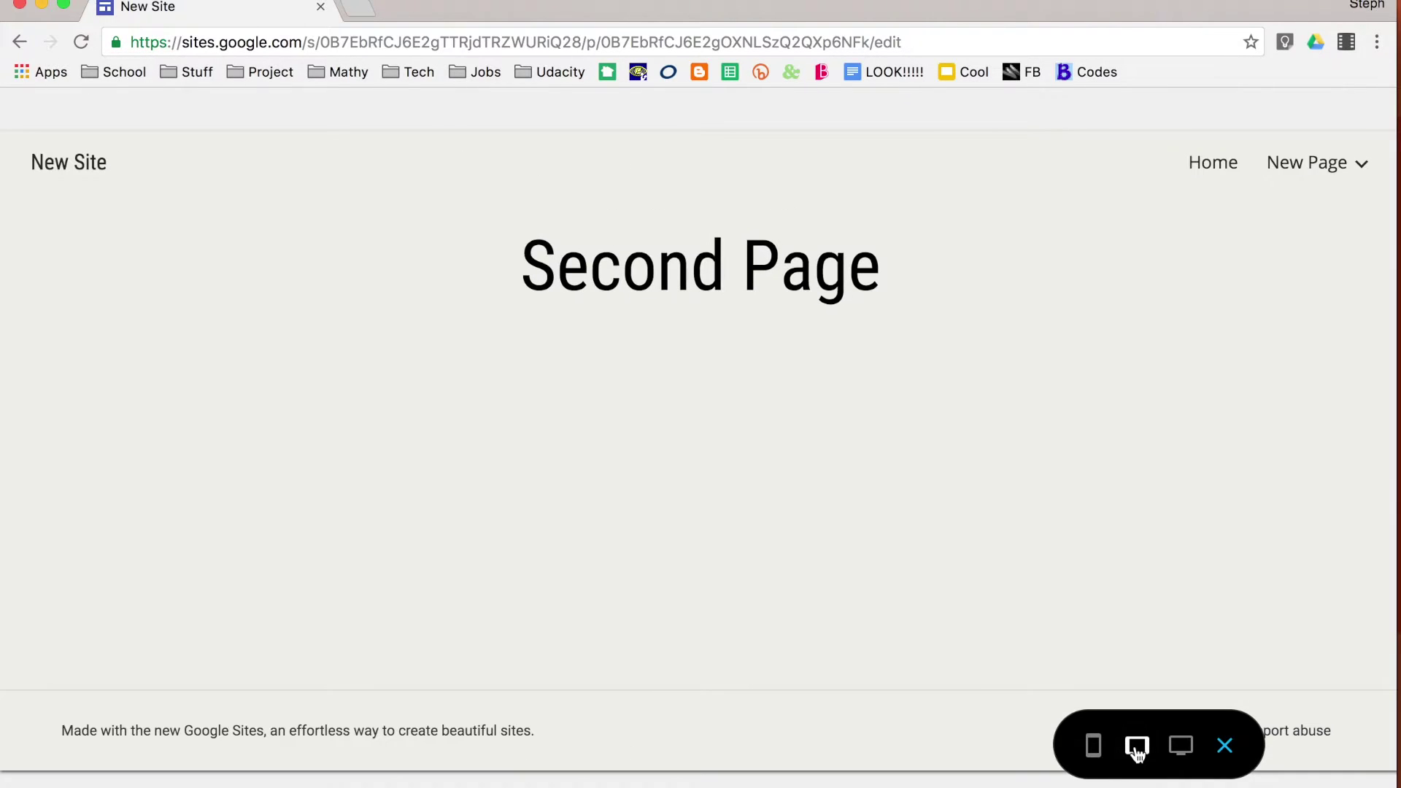
left_click(1225, 746)
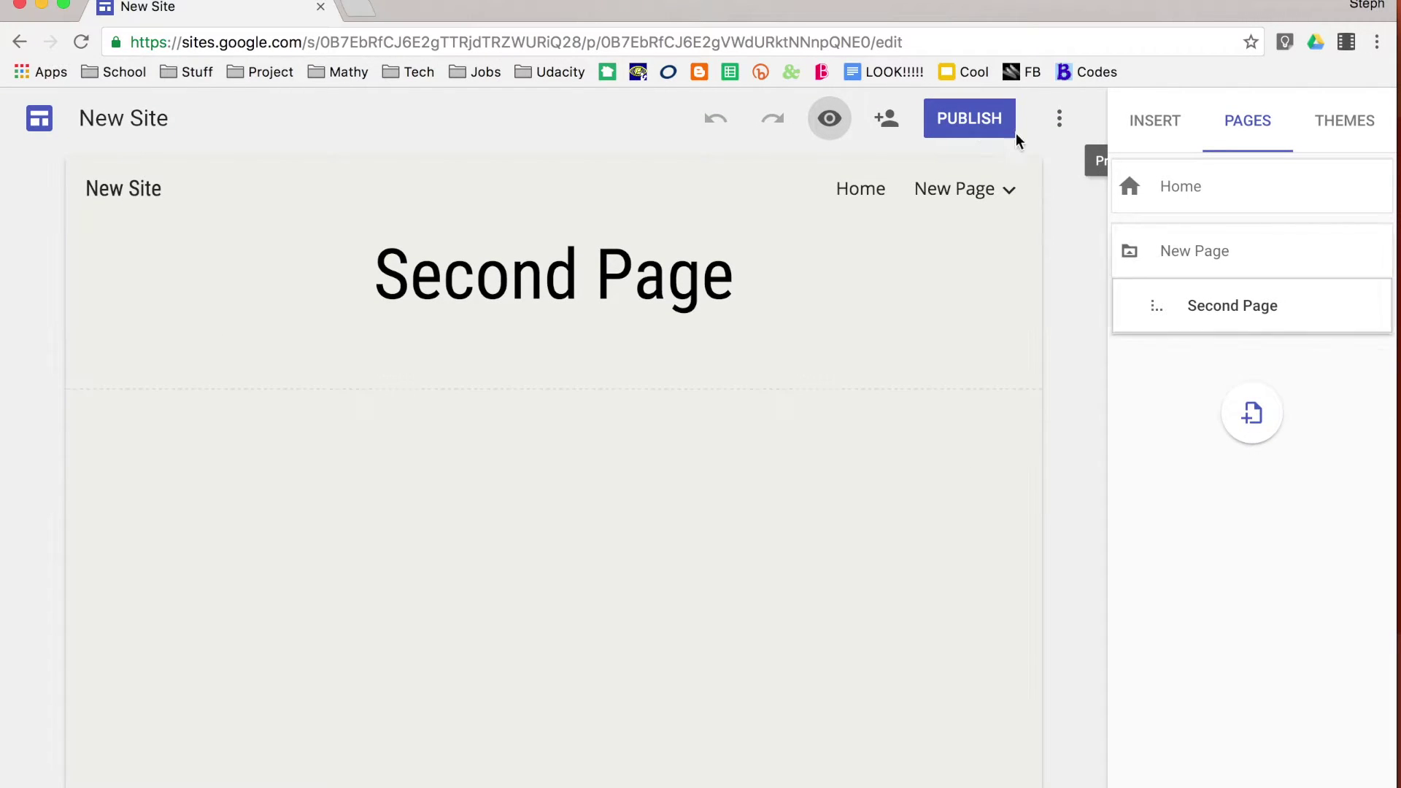
Publish under an unused custom /view/ address instead of the taken mynewsite2016, keeping search visibility on
left_click(961, 124)
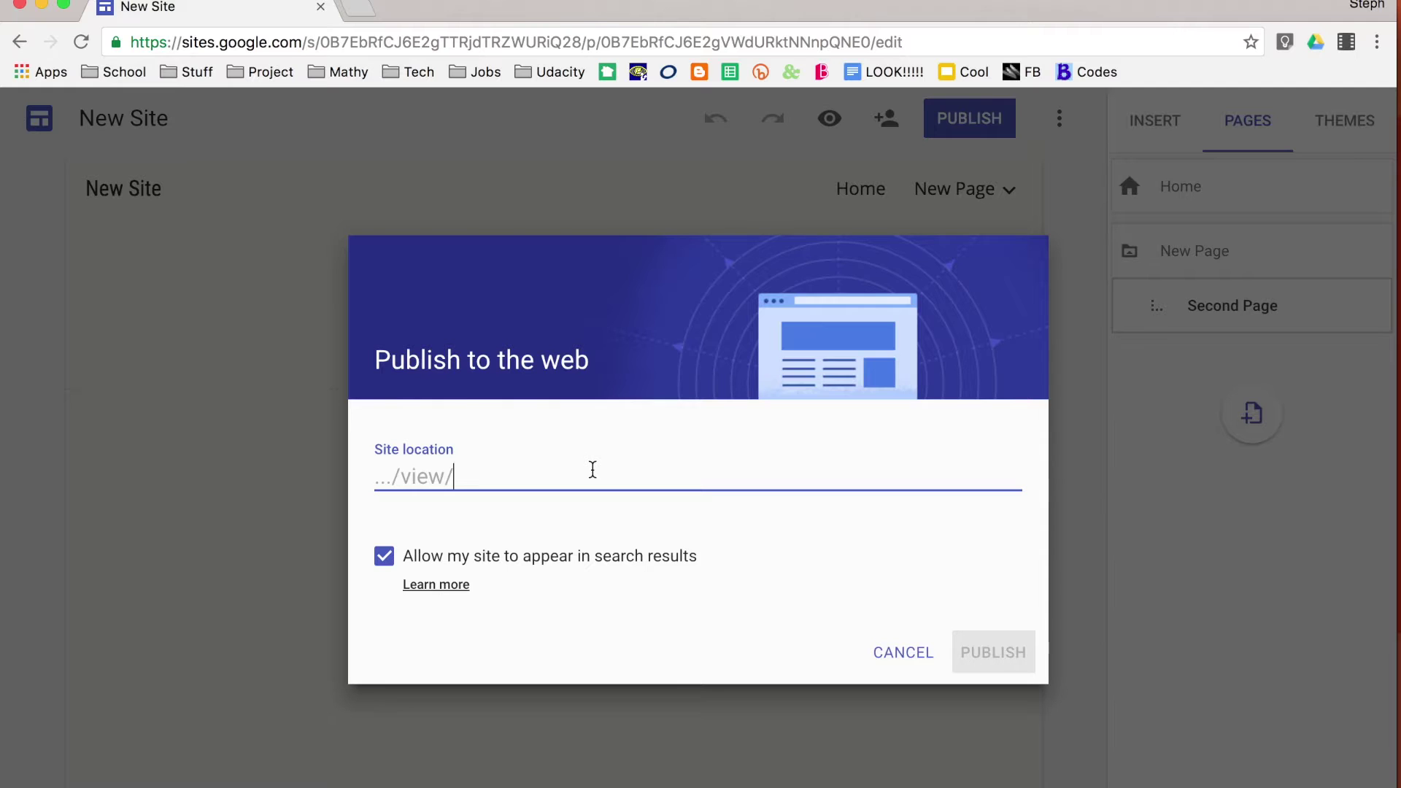
type("mynewsite")
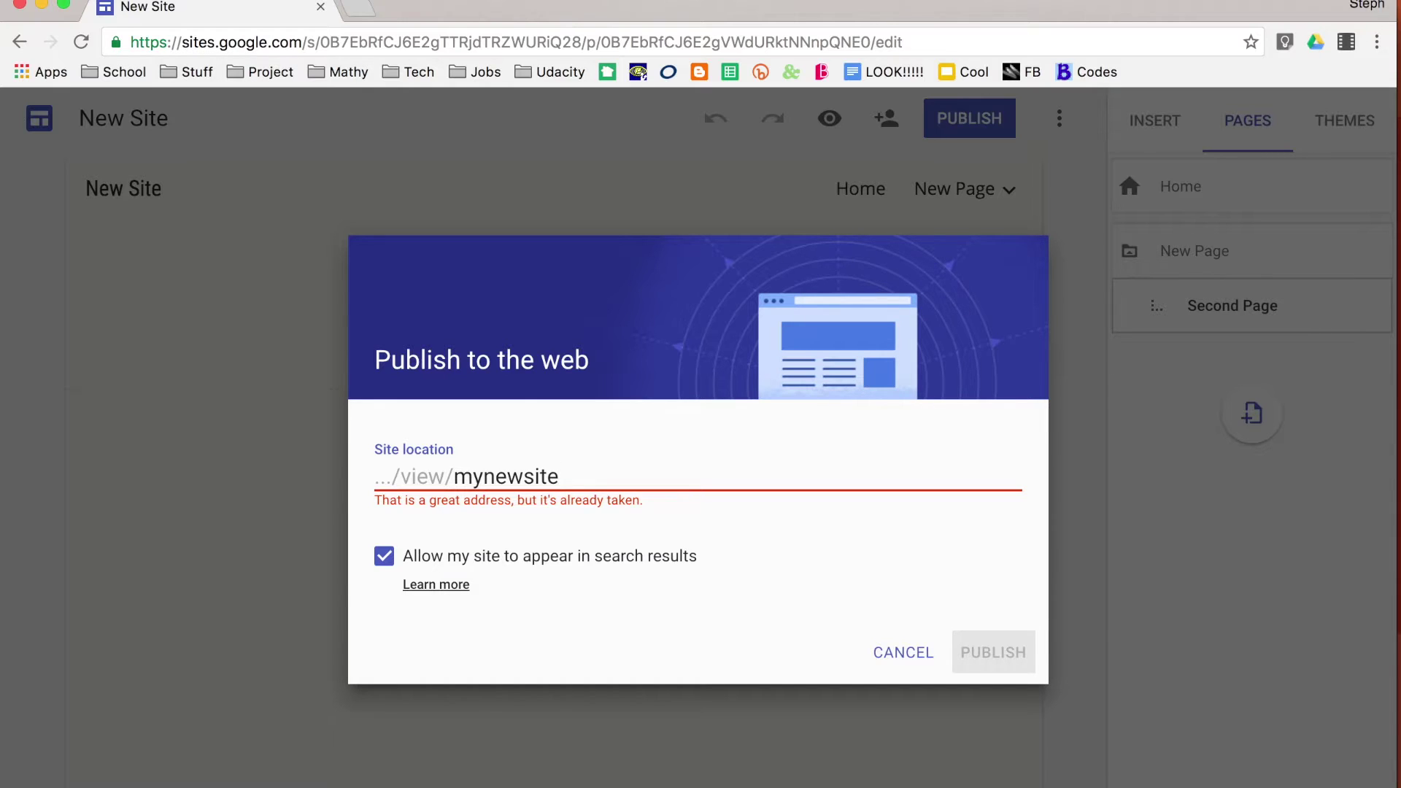
type("2016")
left_click_drag(632, 476, 458, 478)
type("stephirsch")
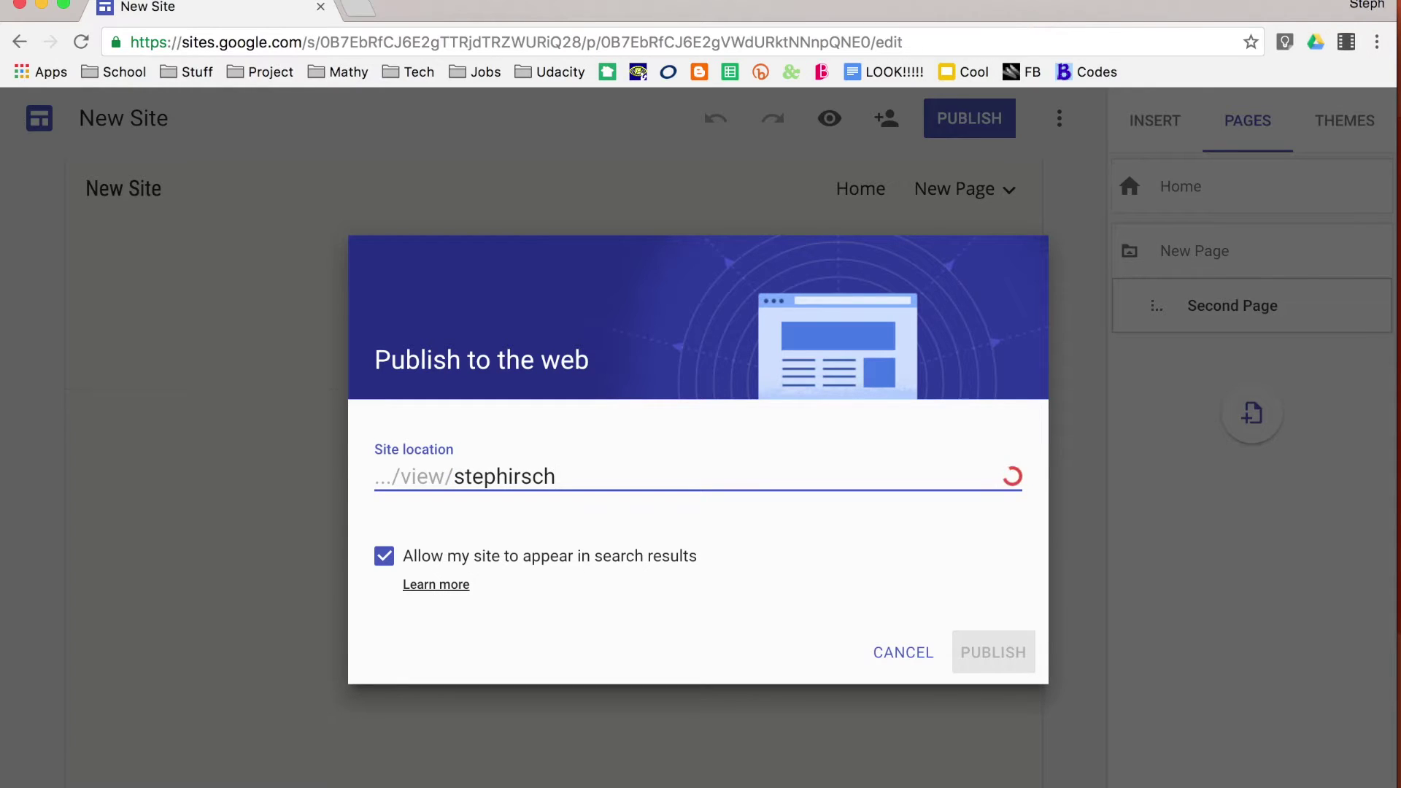
type("site")
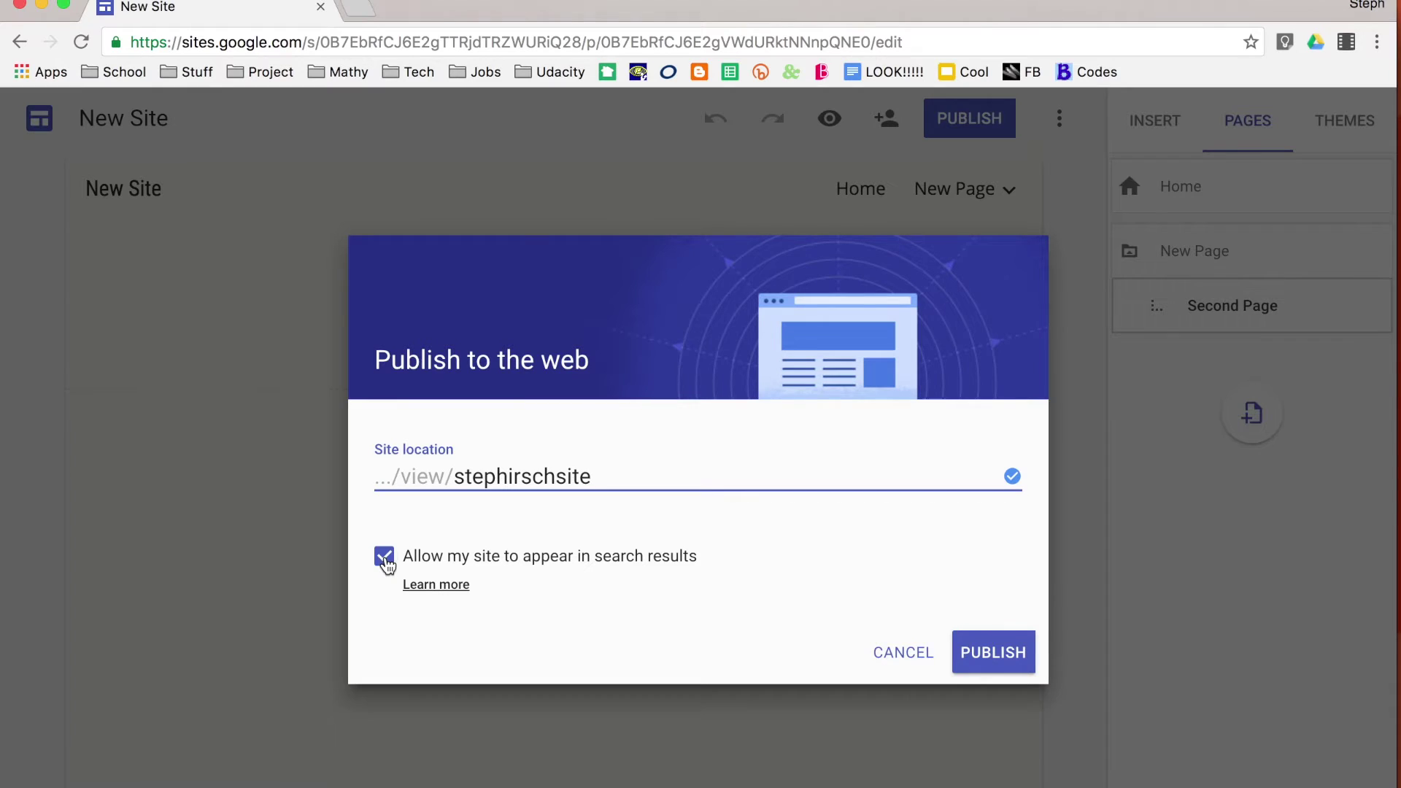
left_click(384, 558)
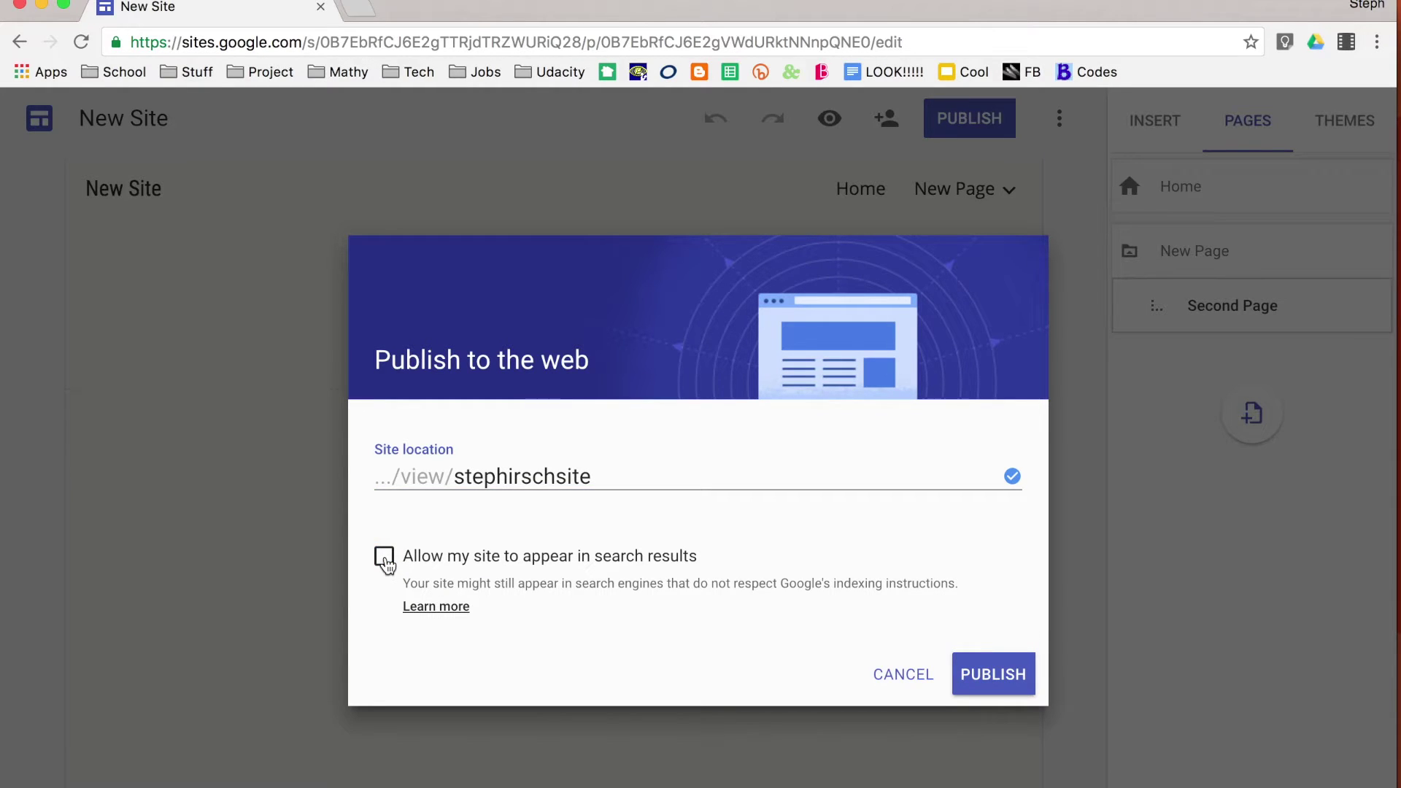
left_click(385, 557)
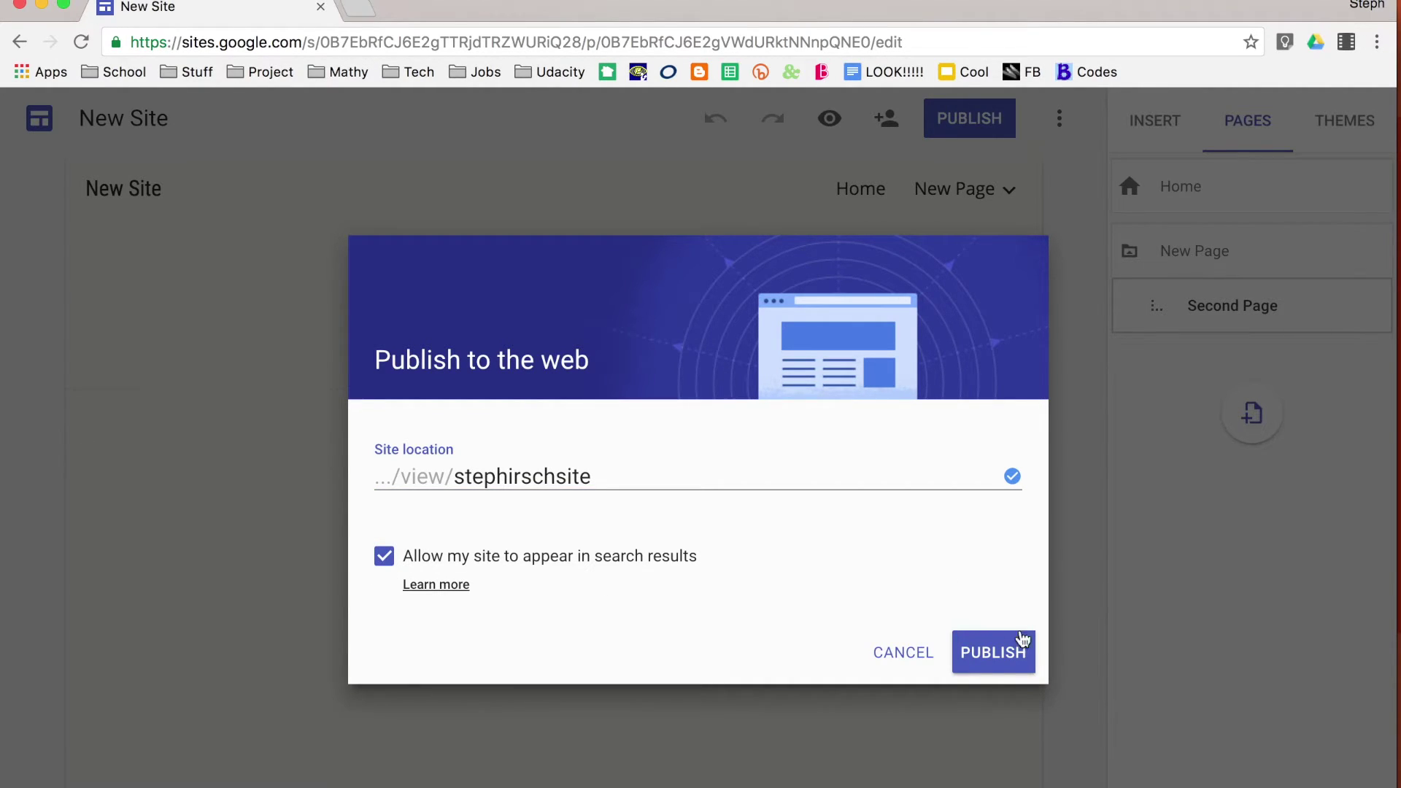
left_click(1006, 666)
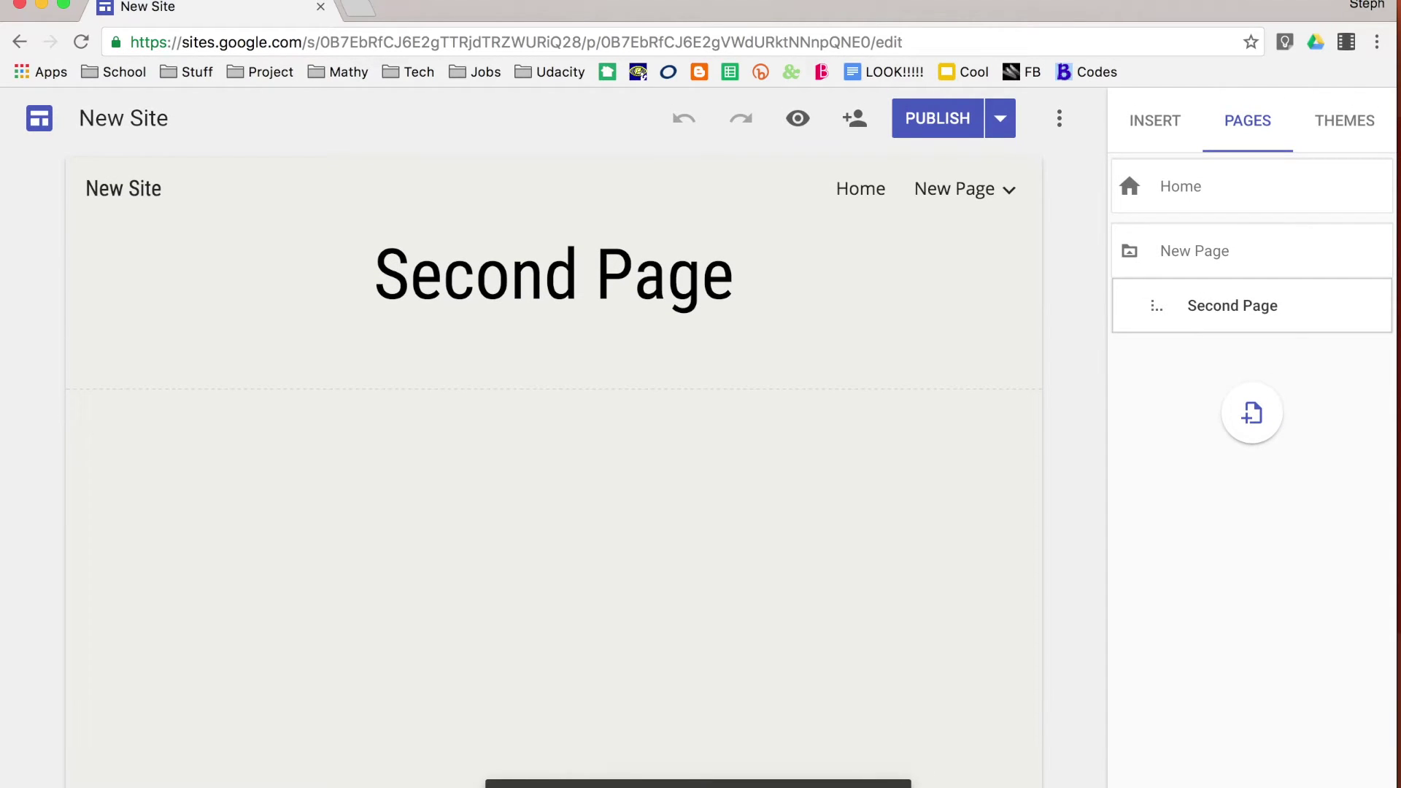
Open the live site in a new tab, scroll it, check its URL, then return to the editor
left_click(875, 783)
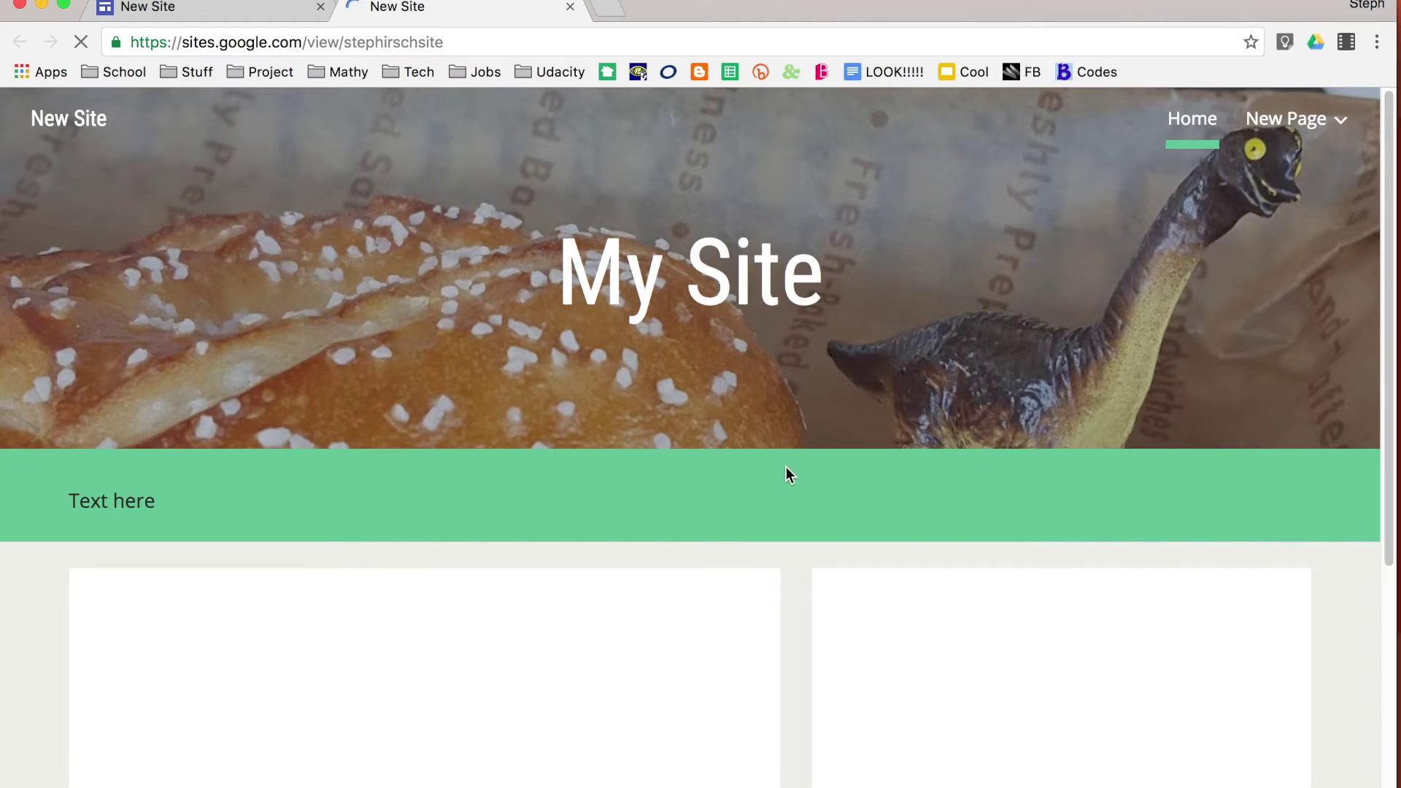
scroll(786, 466, "down", 5)
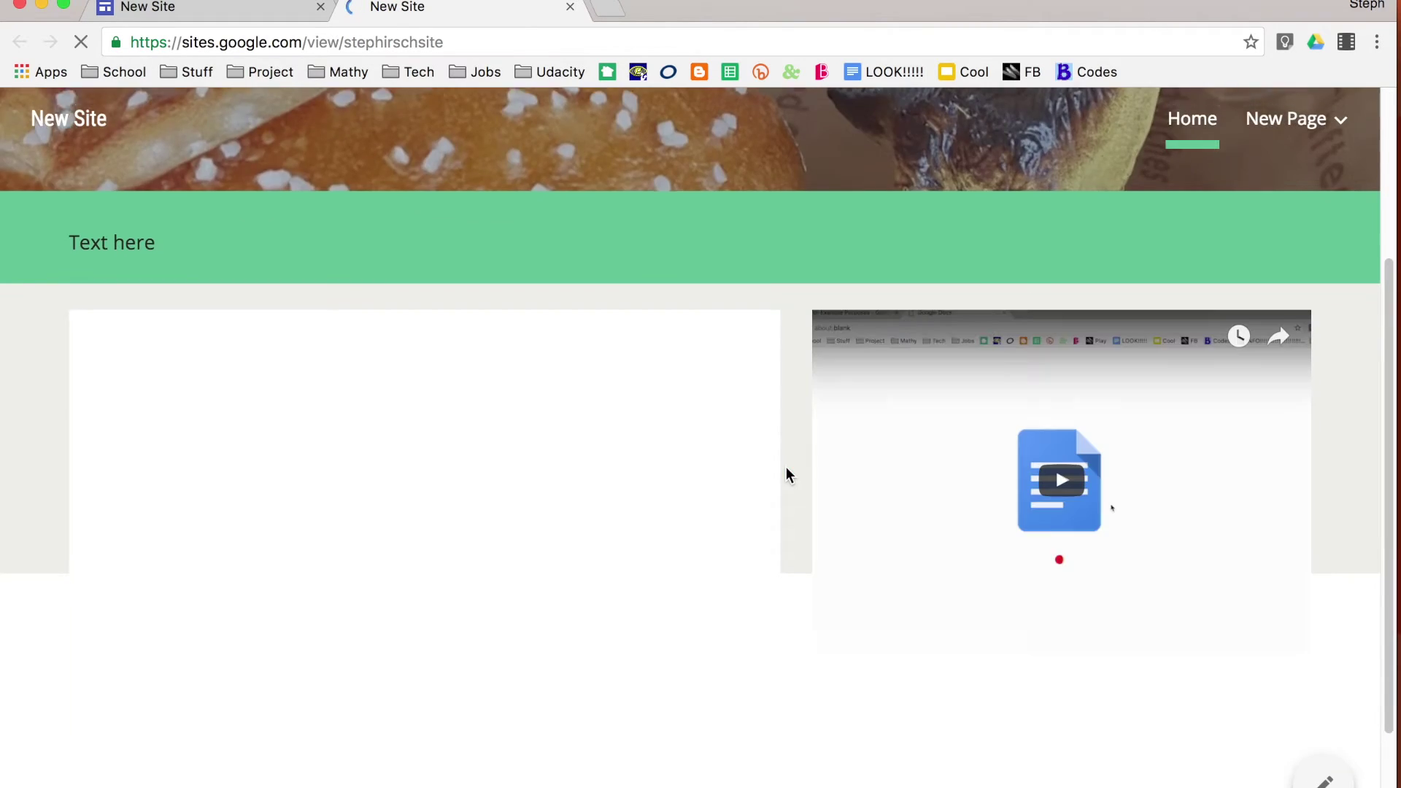
left_click_drag(446, 41, 133, 35)
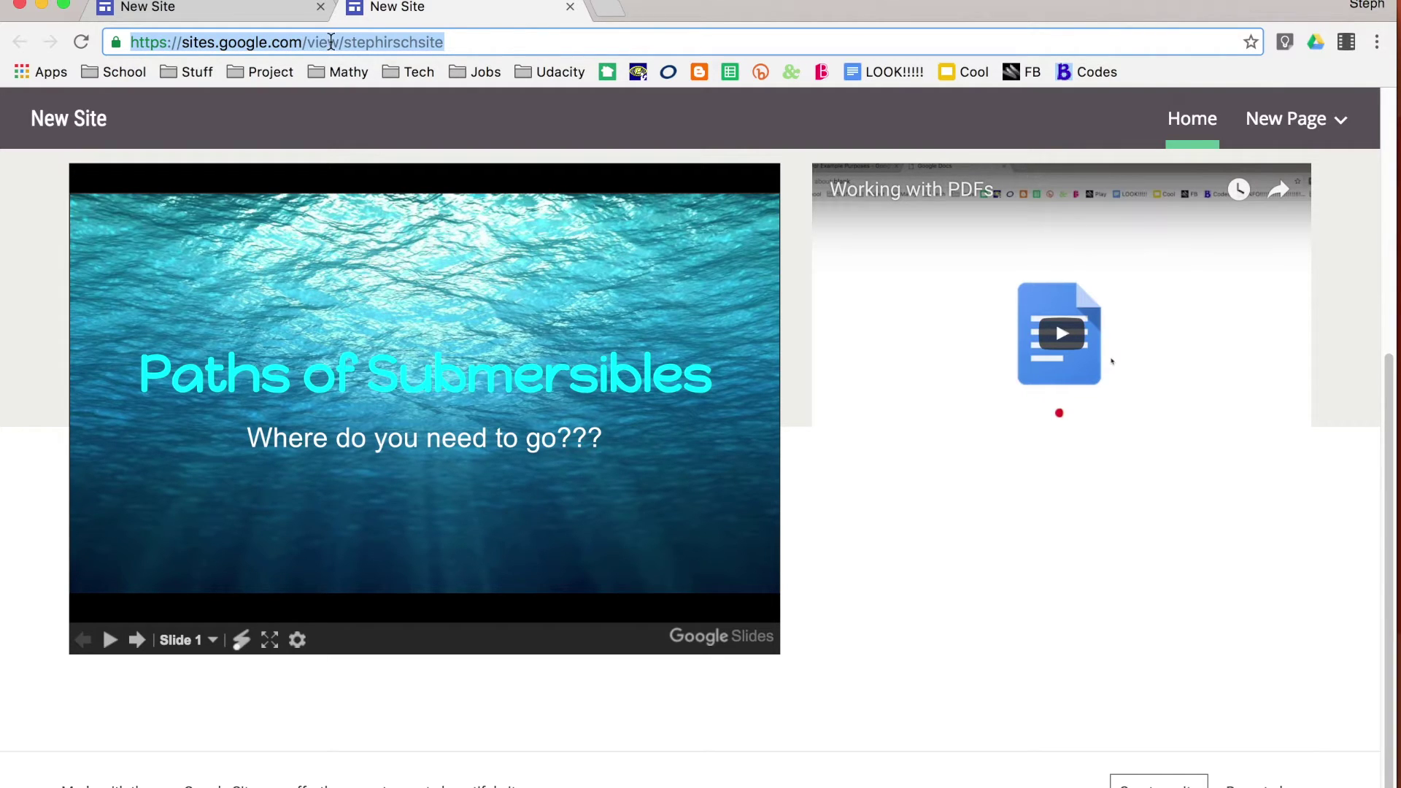
left_click(460, 44)
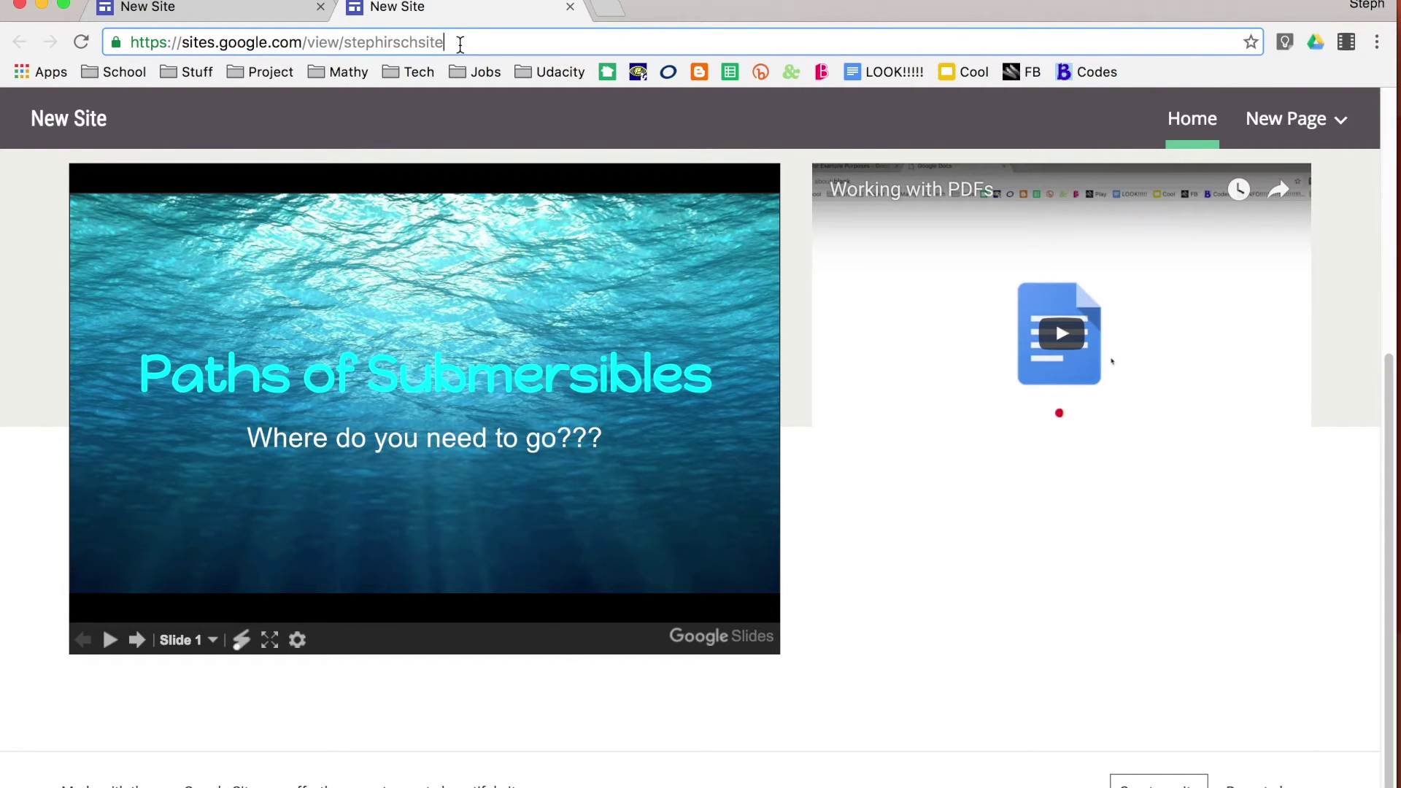
left_click(267, 13)
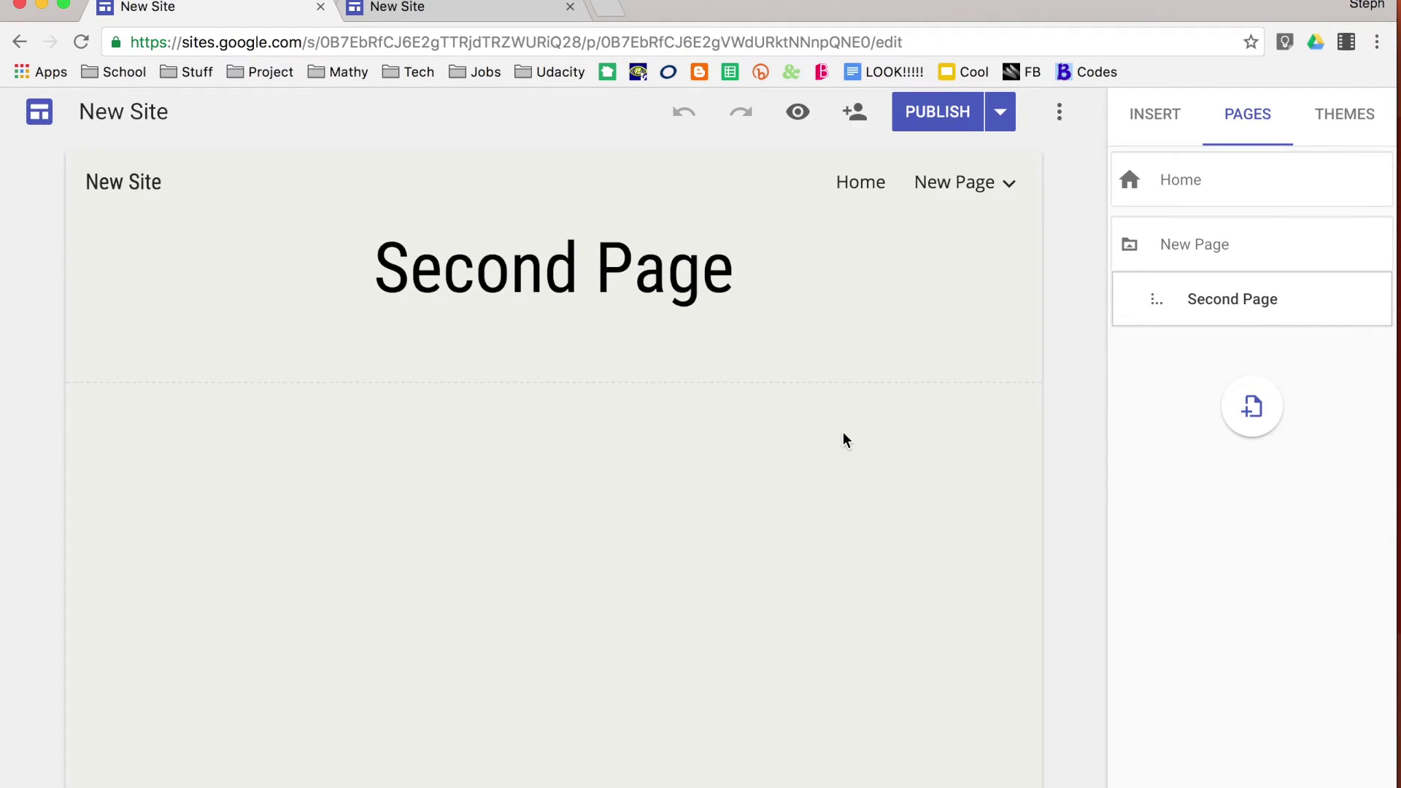
Open the PUBLISH dropdown showing Publish settings, View published site and Unpublish
mouse_move(875, 364)
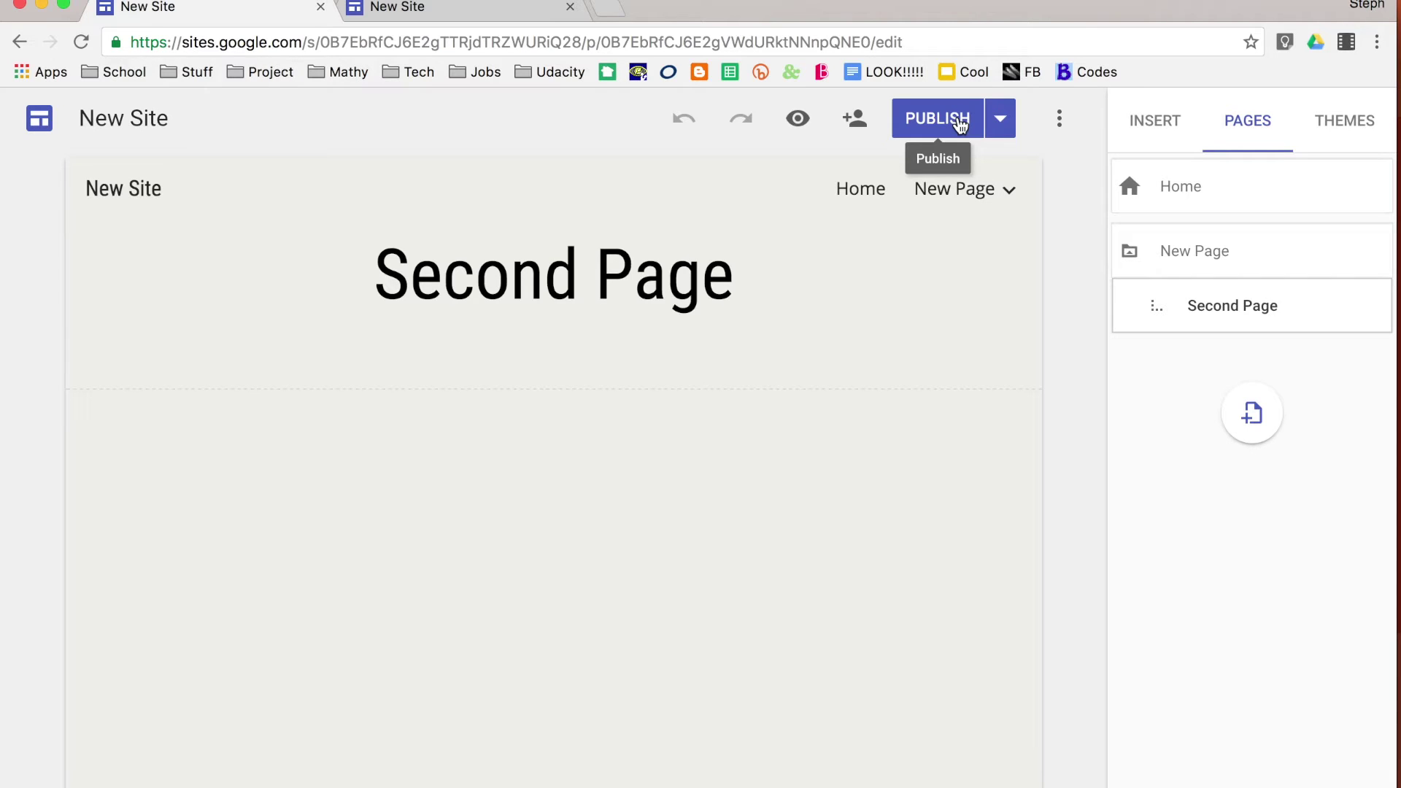
left_click(1000, 130)
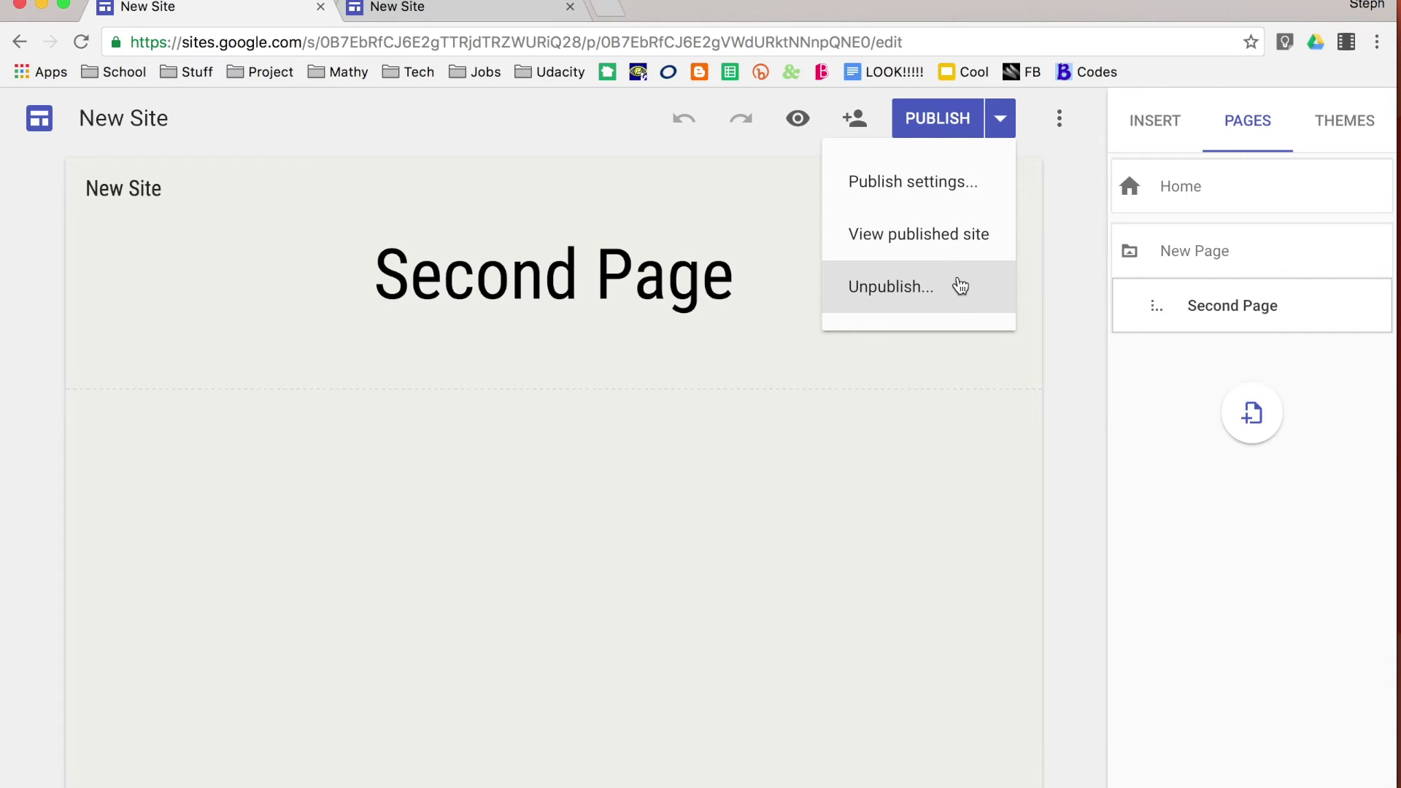
Review the site address in Publish settings, cancel unchanged, then choose Unpublish from the PUBLISH dropdown
left_click(953, 188)
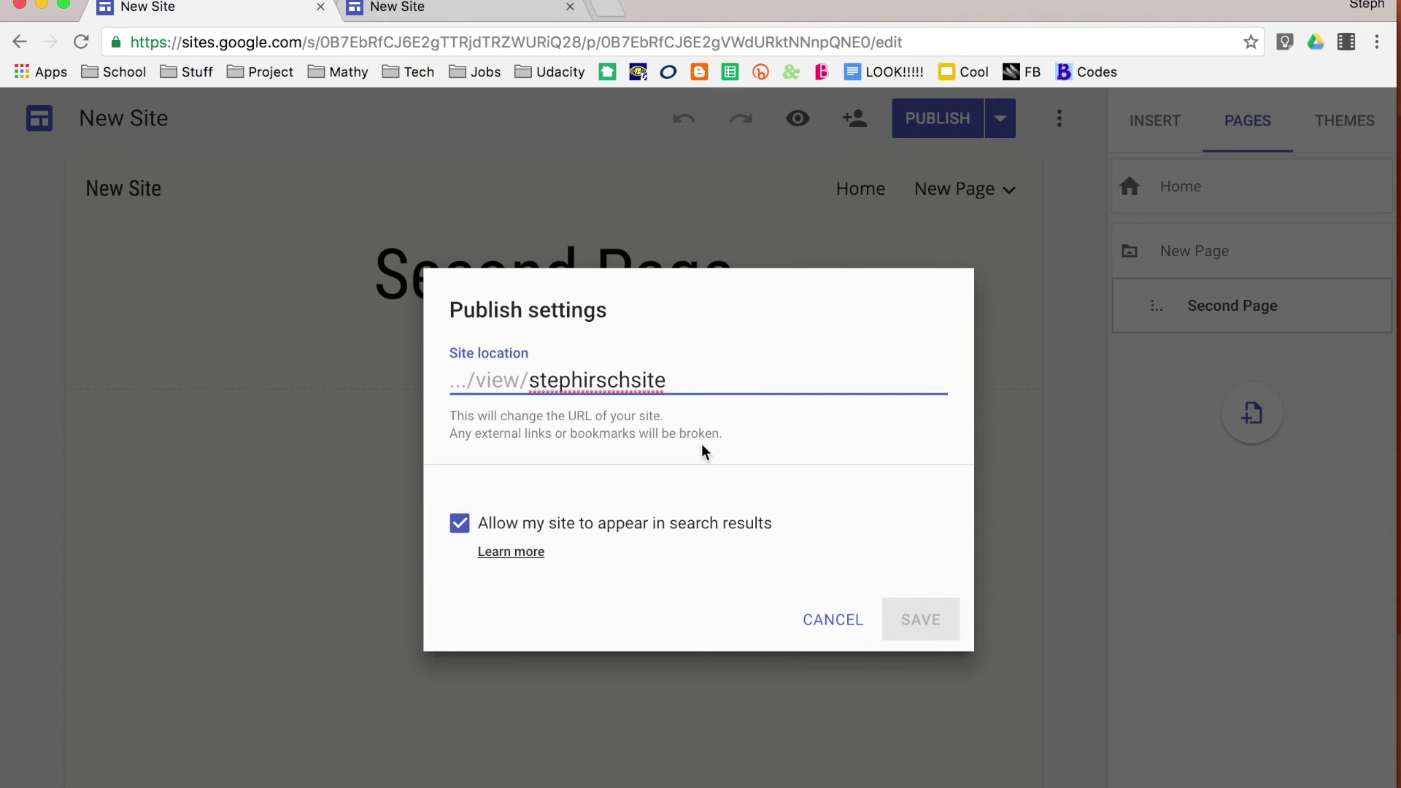
left_click_drag(672, 376, 524, 382)
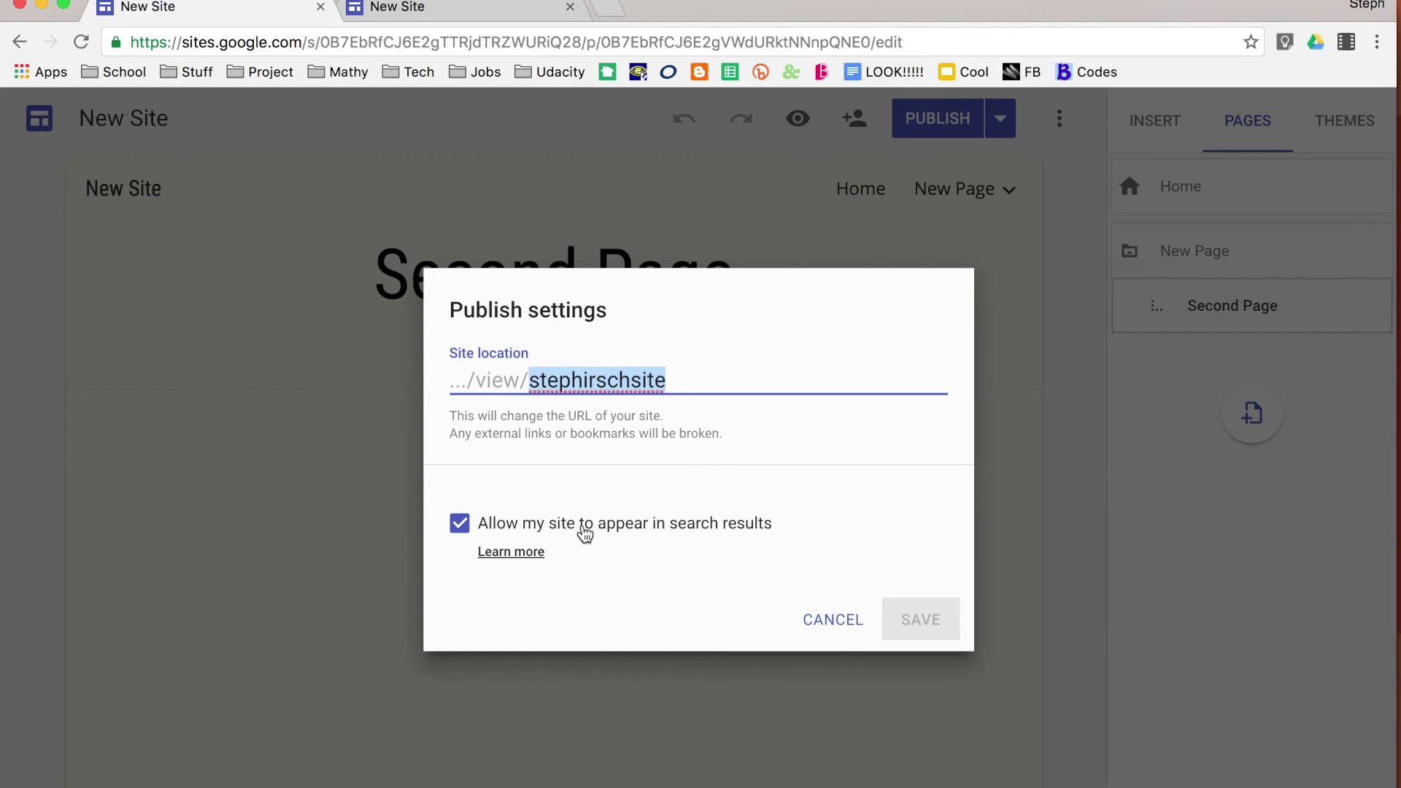
left_click(840, 627)
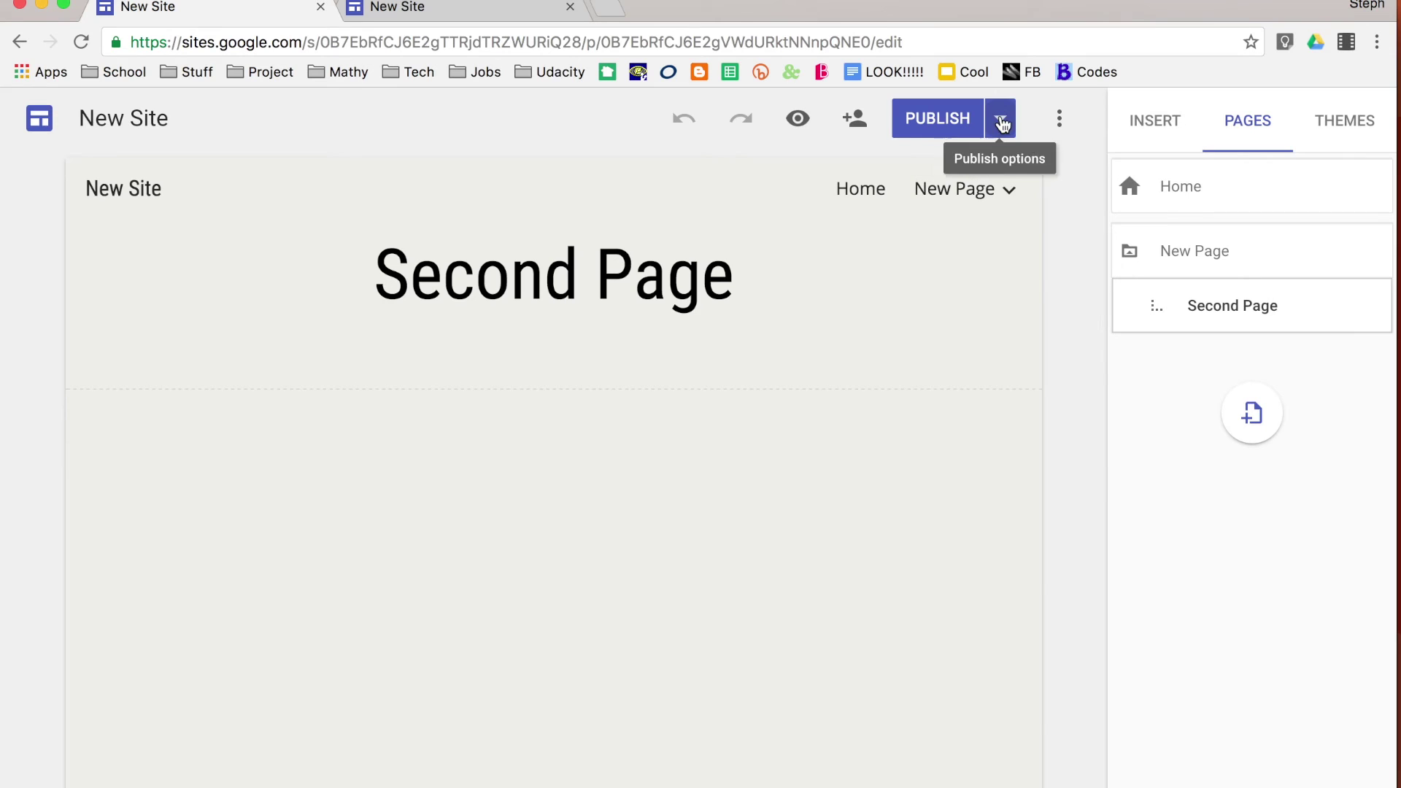
left_click(1000, 120)
left_click(928, 298)
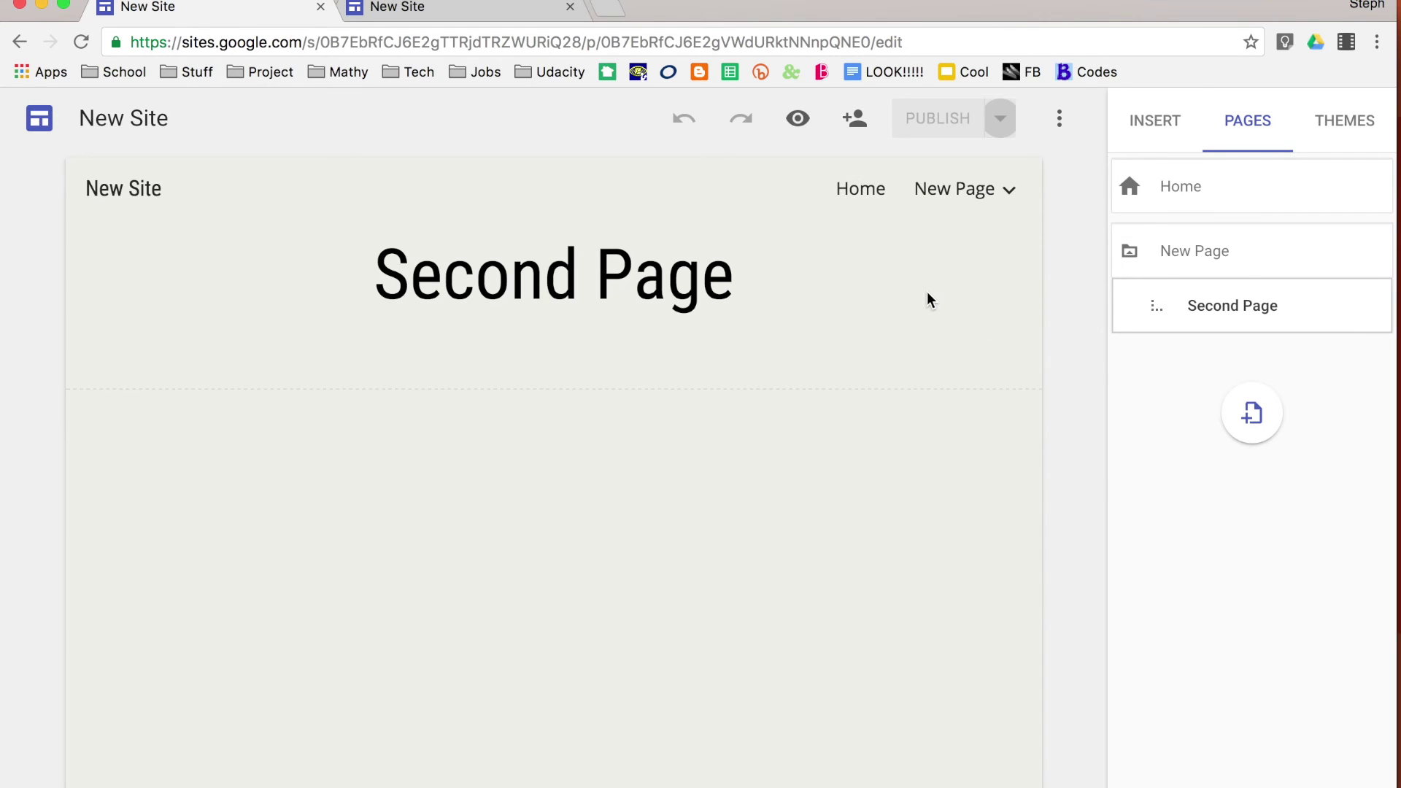